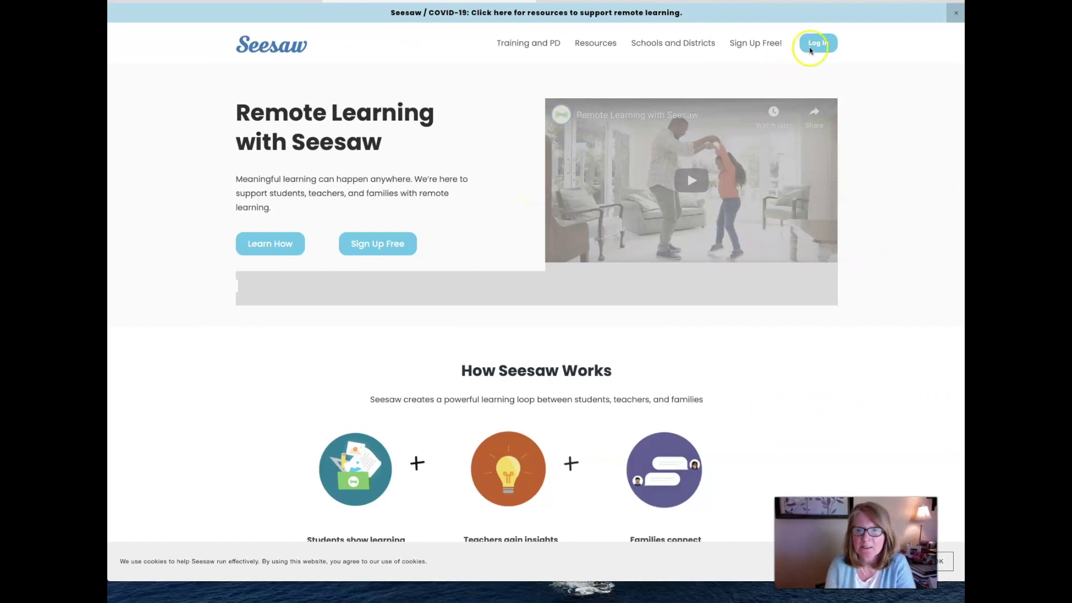
Sign in to Seesaw and open the class inbox messages.
click(814, 46)
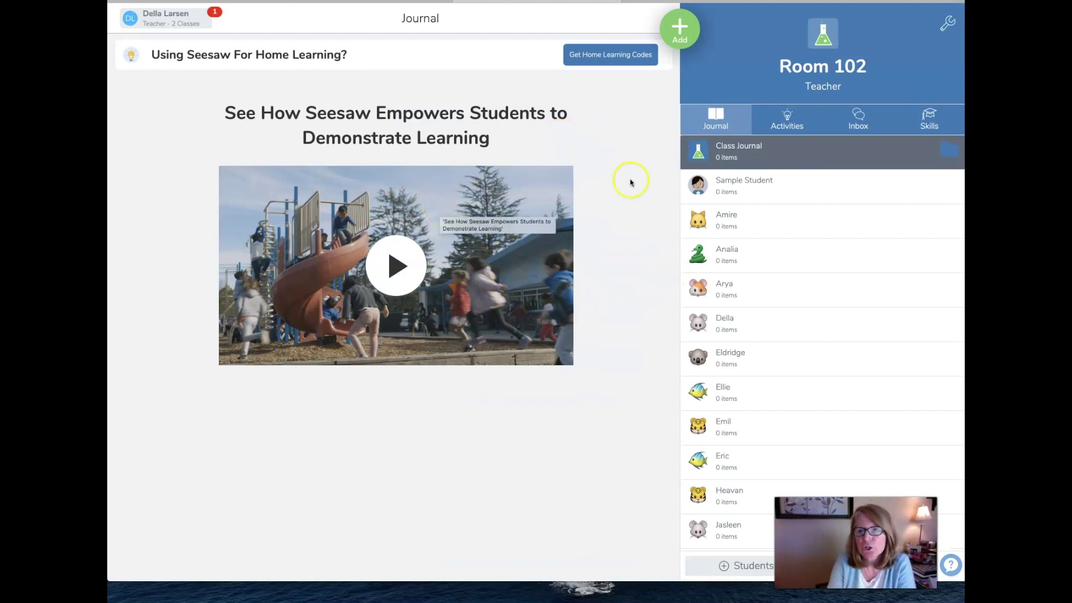
click(858, 121)
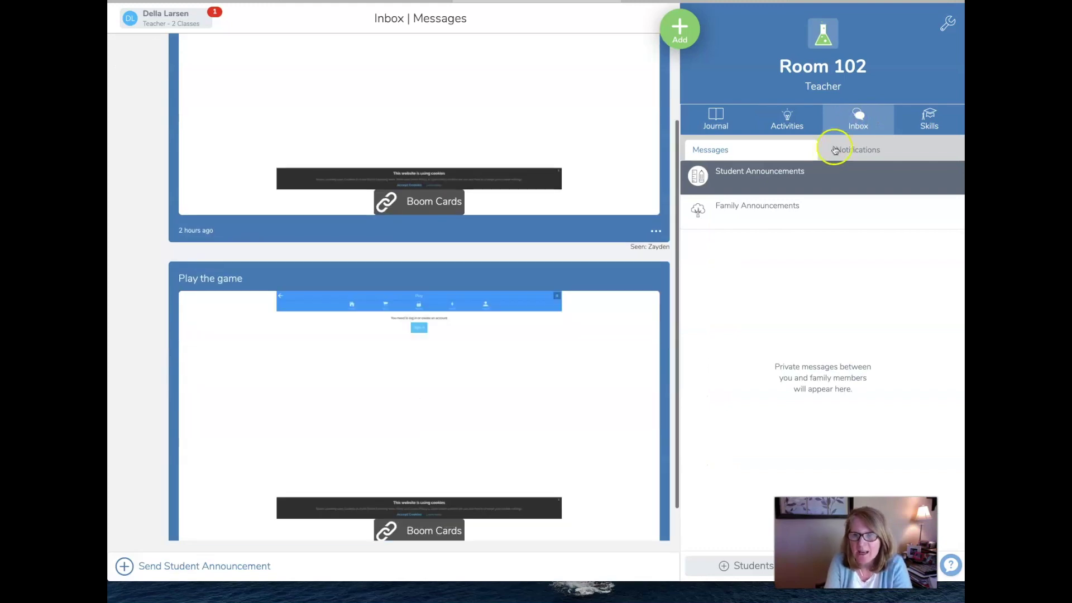
click(747, 173)
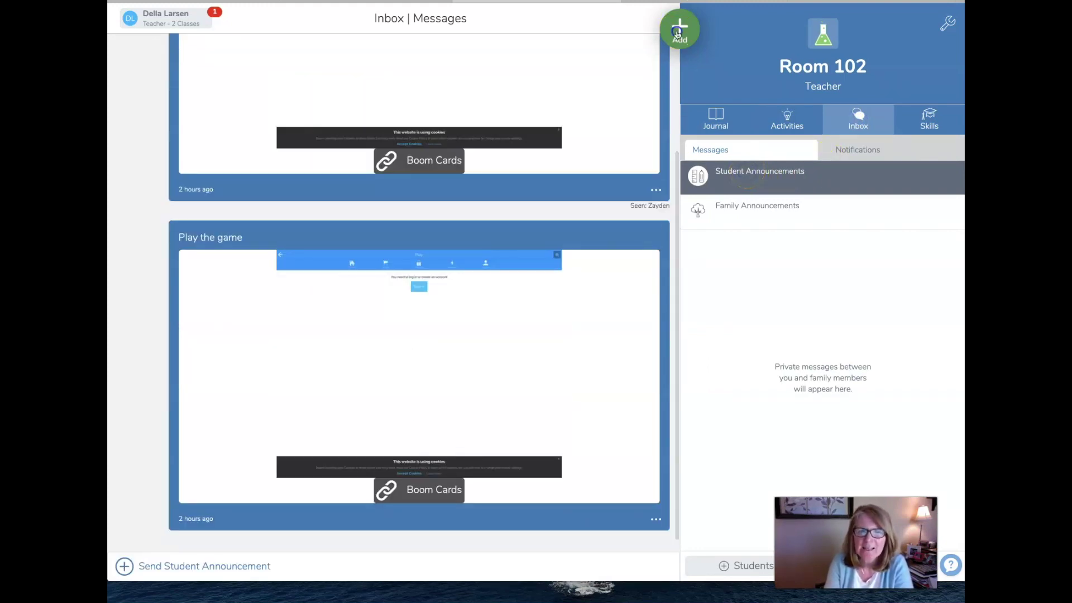
Draft an announcement to All Students (22) reading 'Play the game' and choose a link attachment.
click(678, 32)
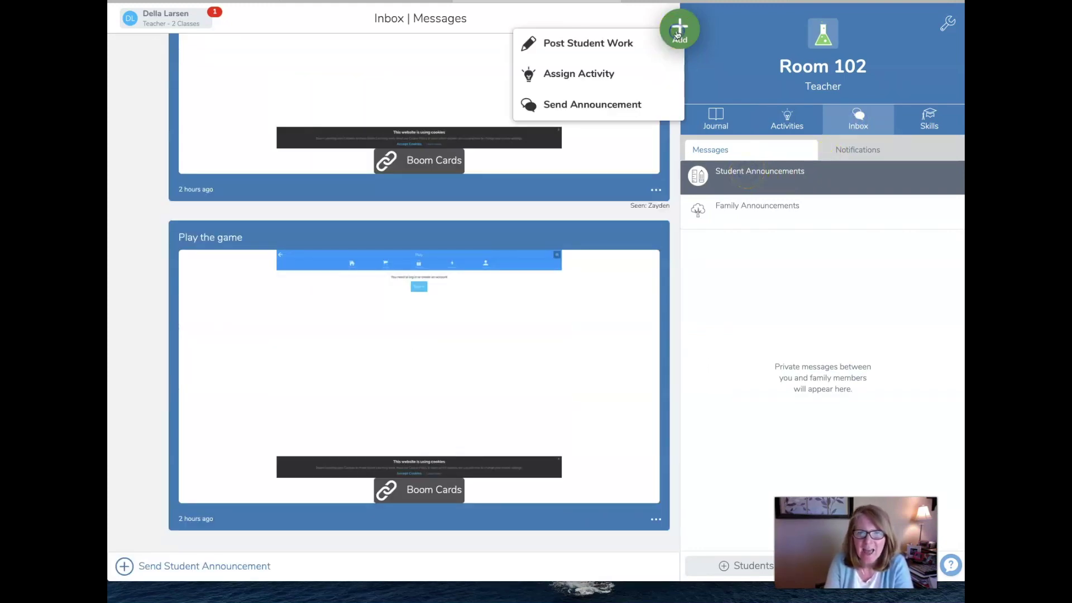
click(623, 106)
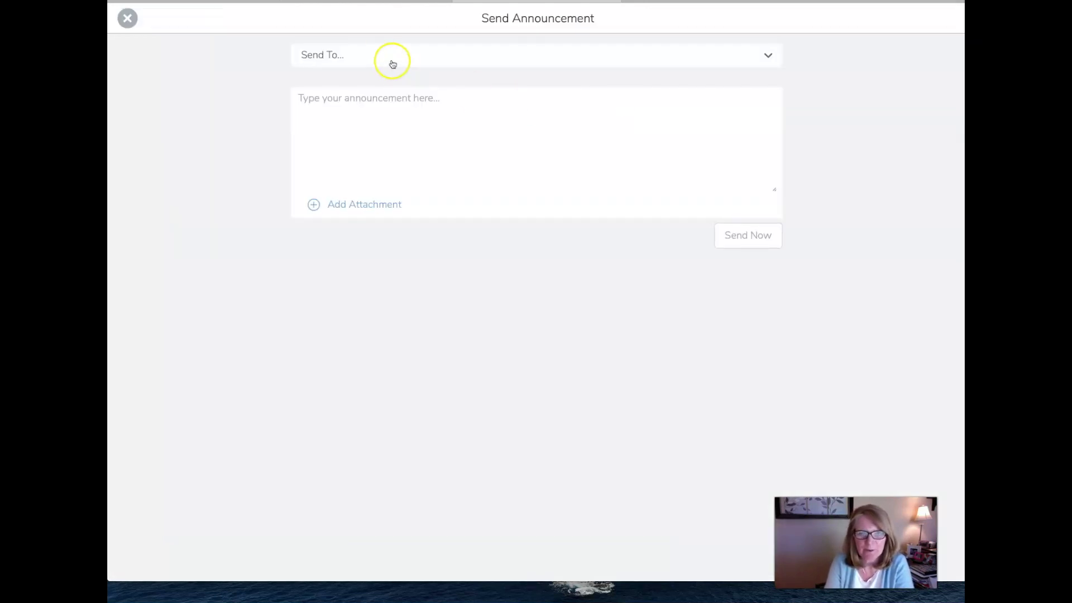
click(375, 55)
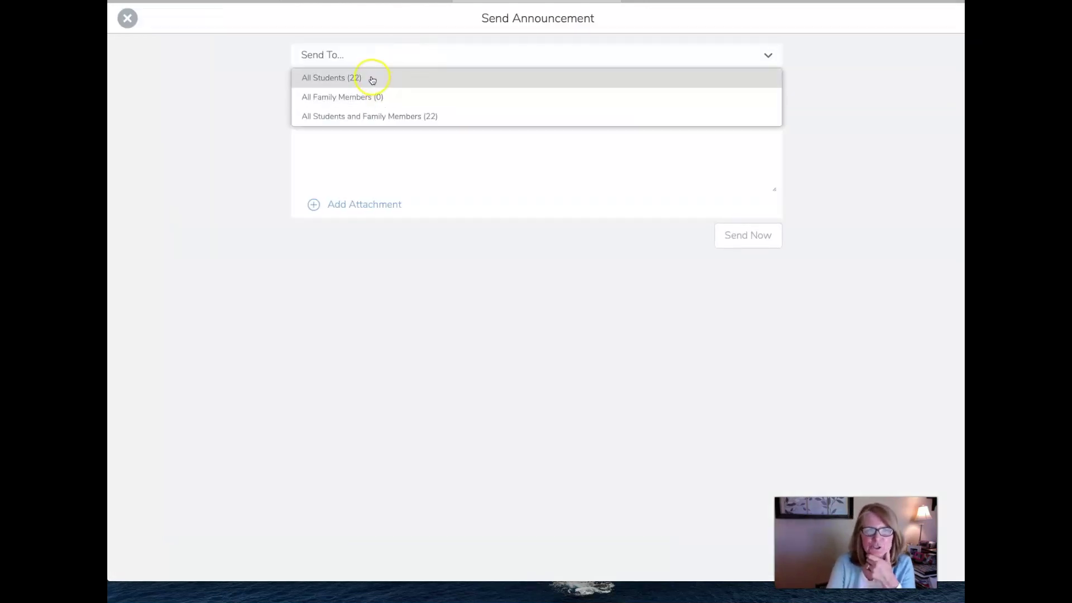
click(371, 78)
click(389, 106)
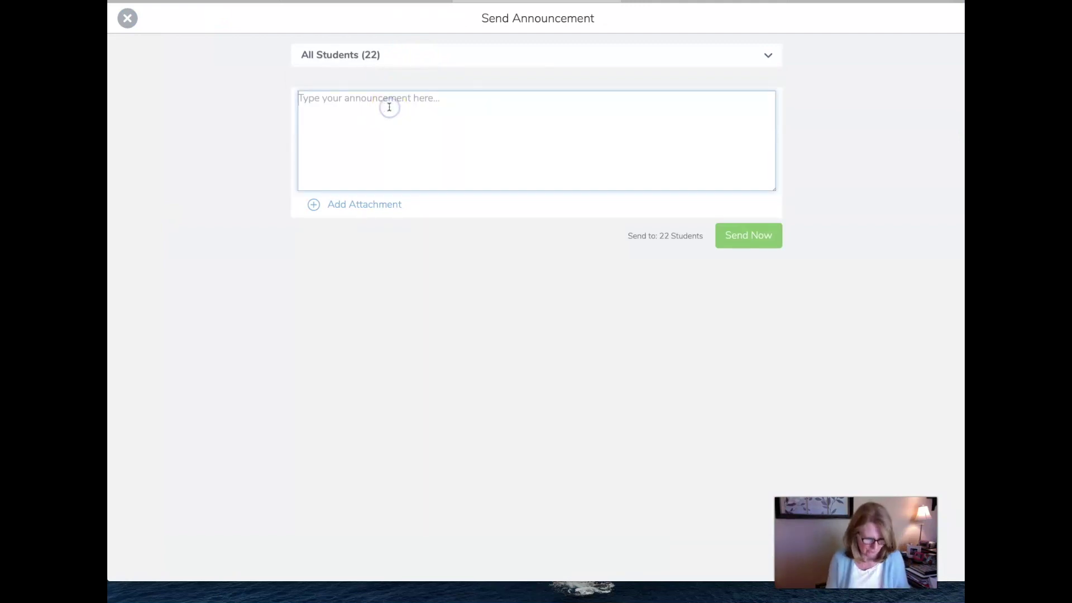
text(Play t)
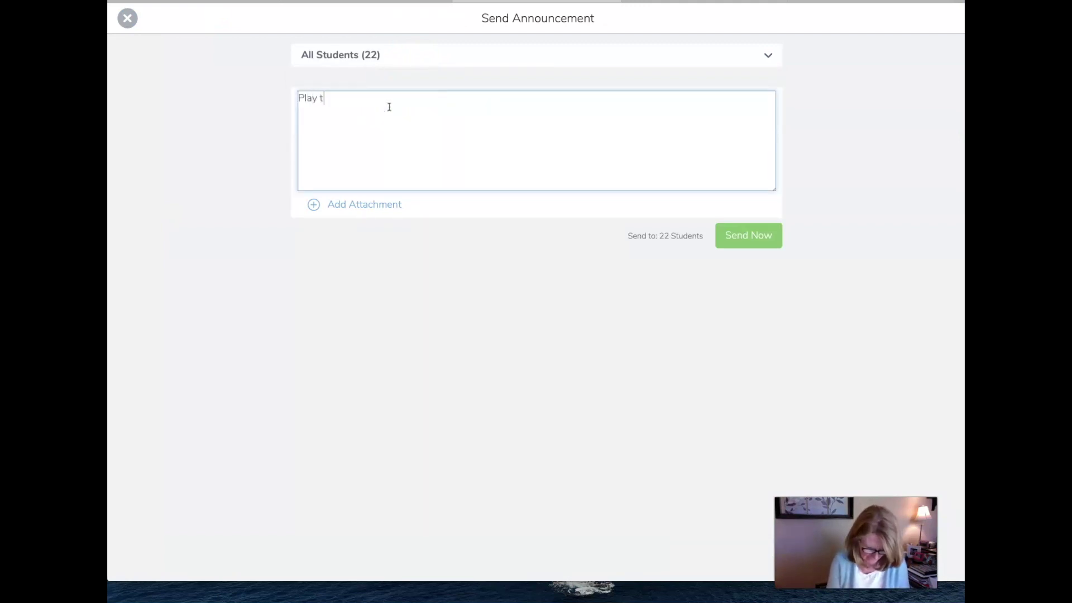
text(he game)
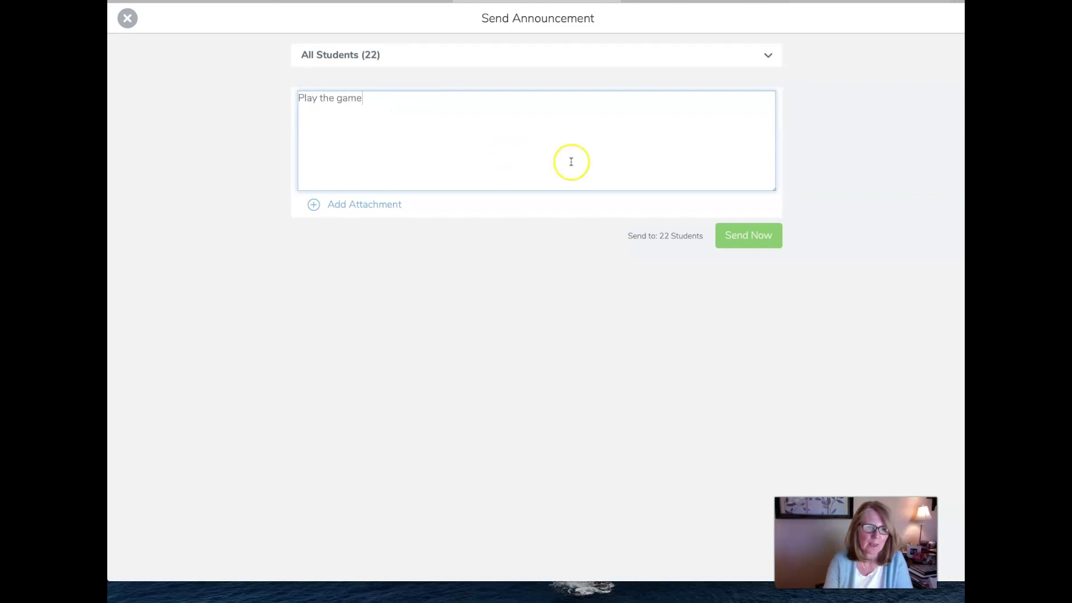
click(407, 207)
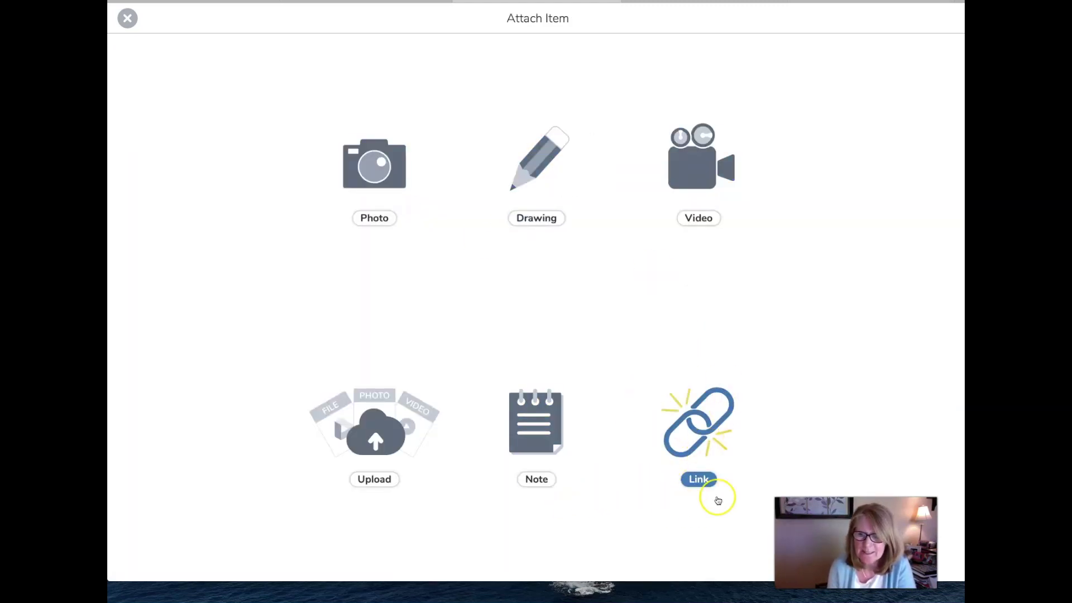
click(686, 430)
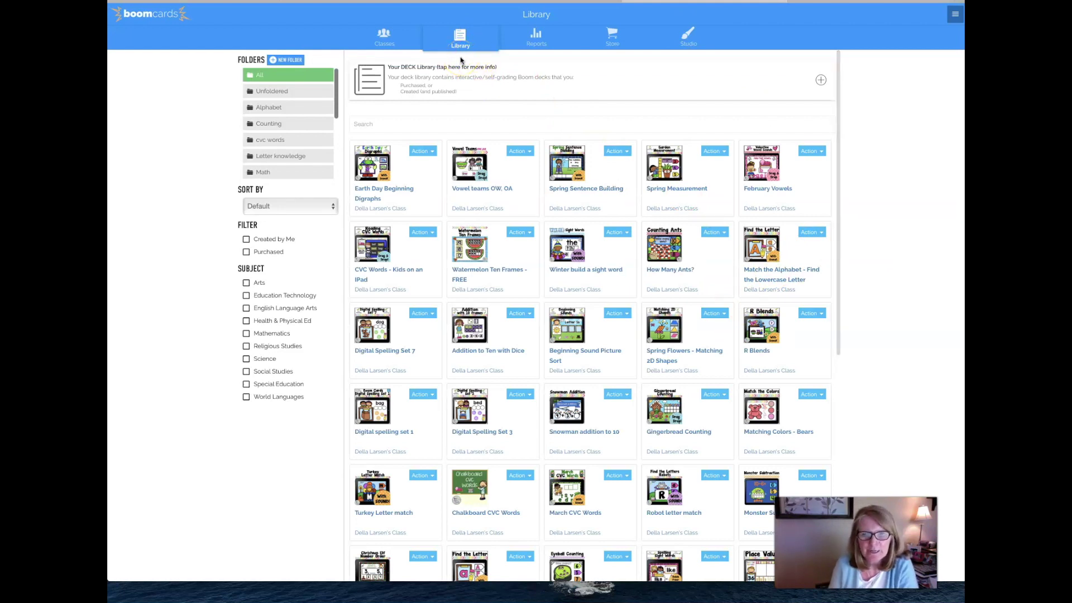
Generate a 14-day Fastplay pin for the Spring Measurement deck and copy its play link.
click(571, 249)
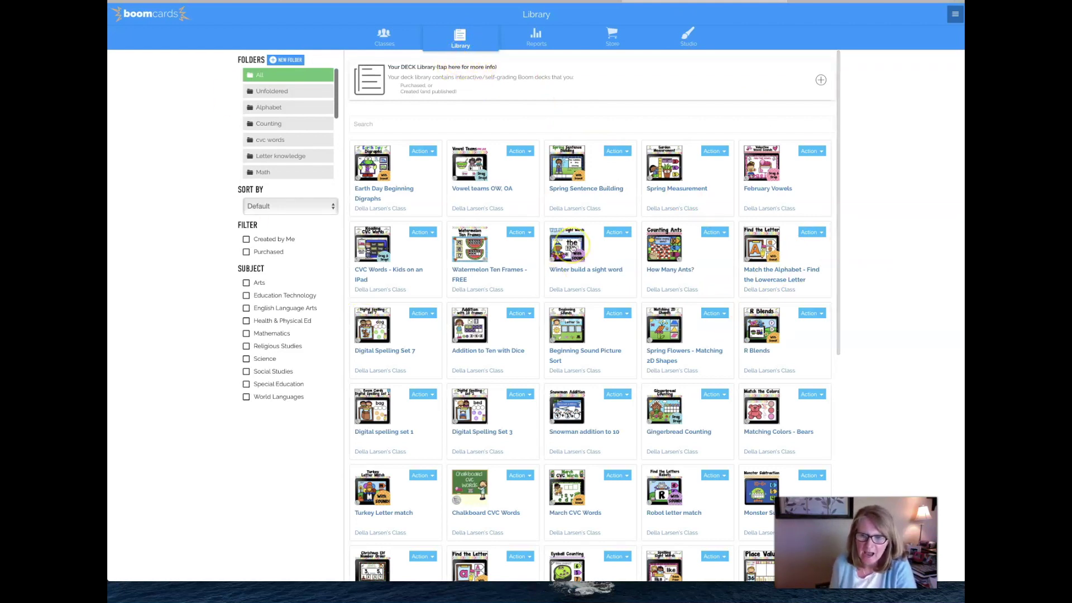
click(722, 151)
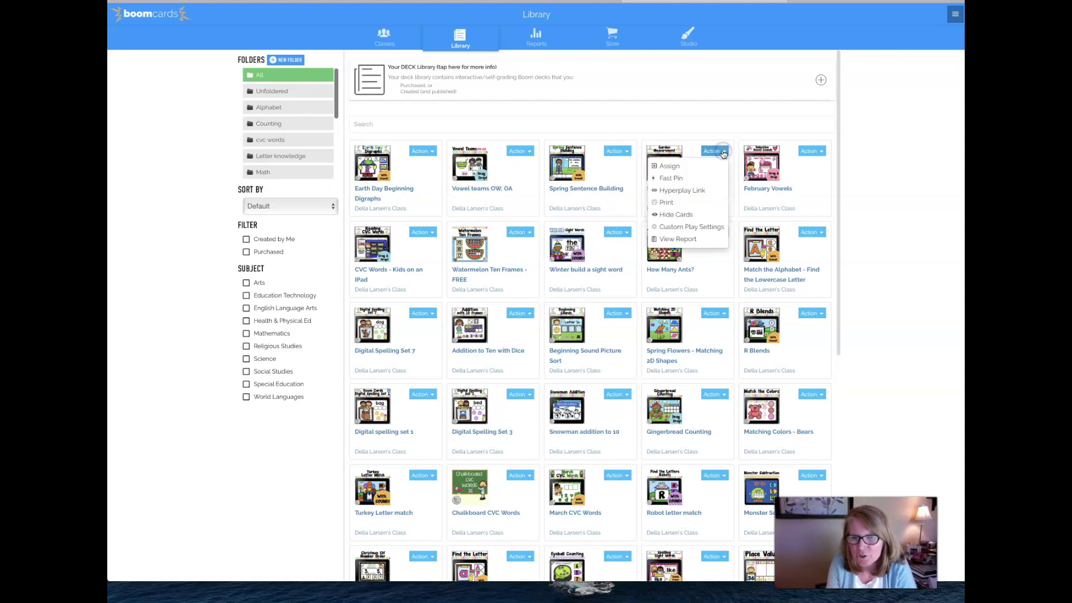
click(670, 180)
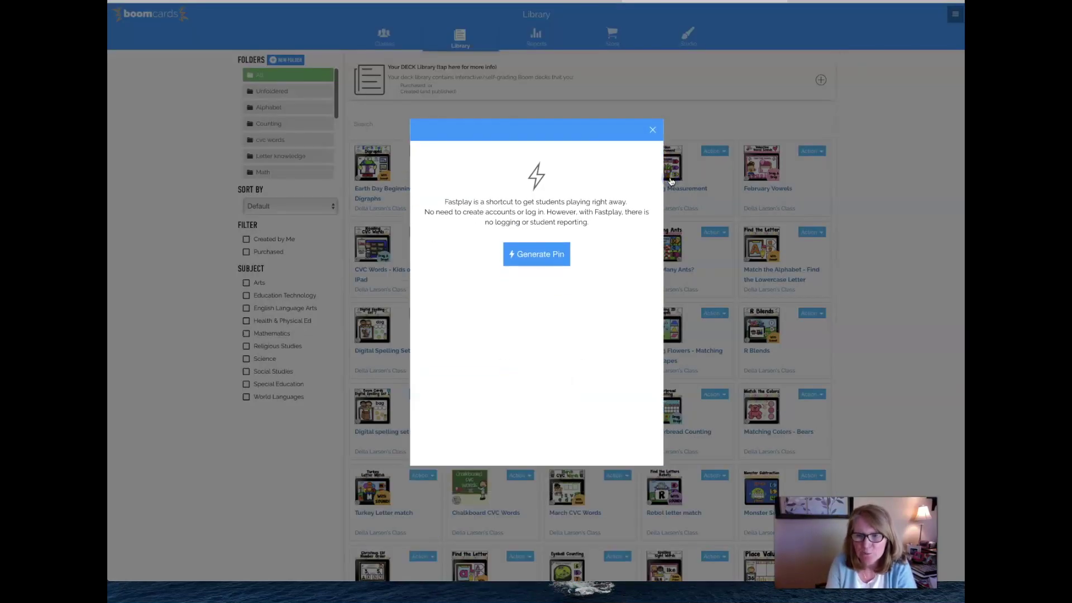
click(537, 261)
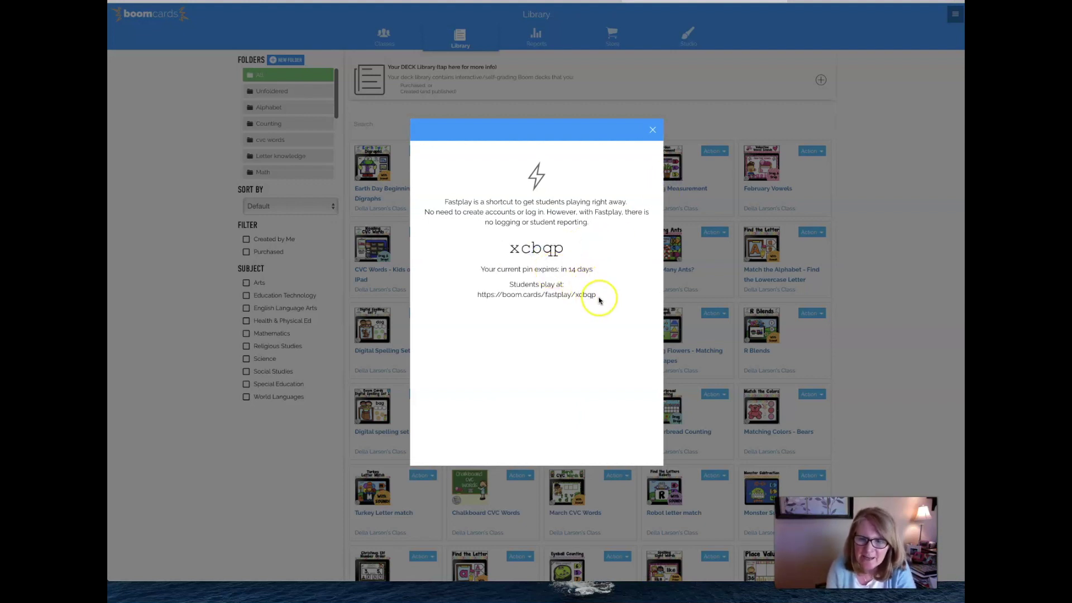
drag(596, 294, 465, 295)
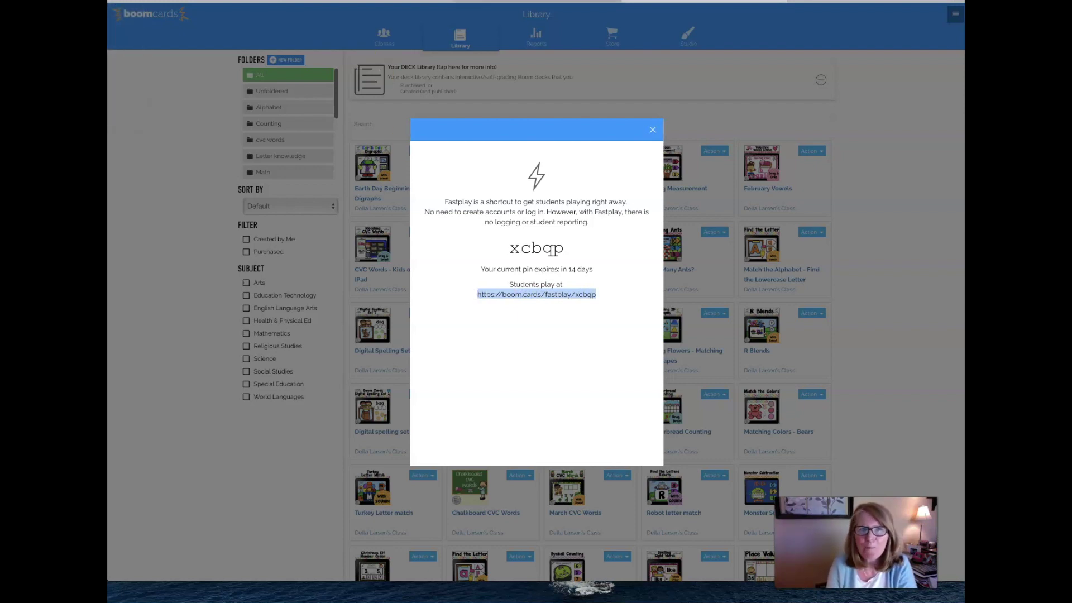
key(ctrl+shift+Tab)
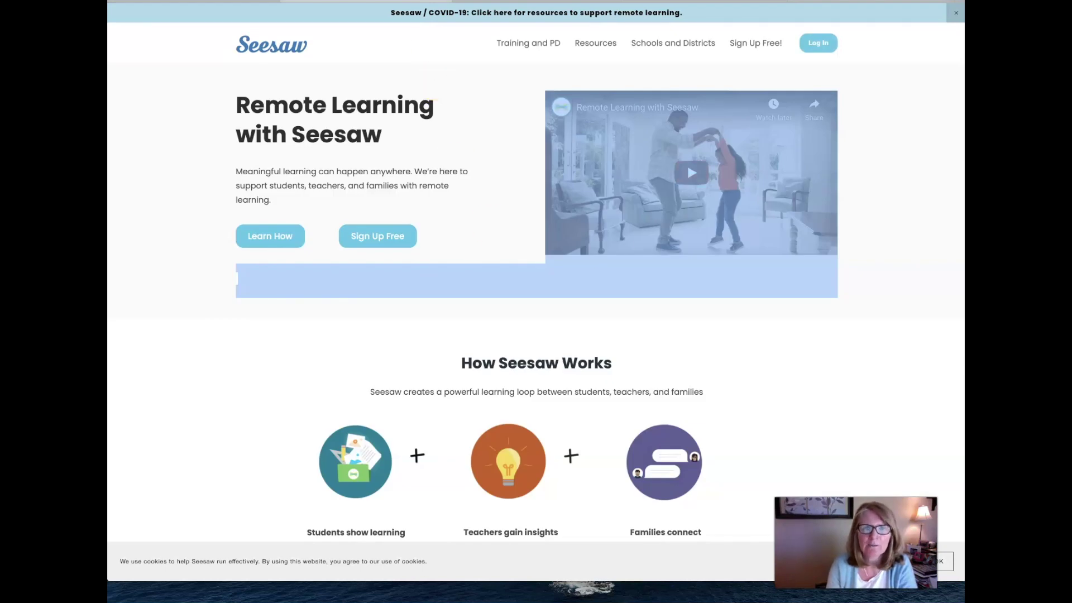
Attach the pasted Boom Cards play link together with a short recorded voice note.
key(ctrl+Tab)
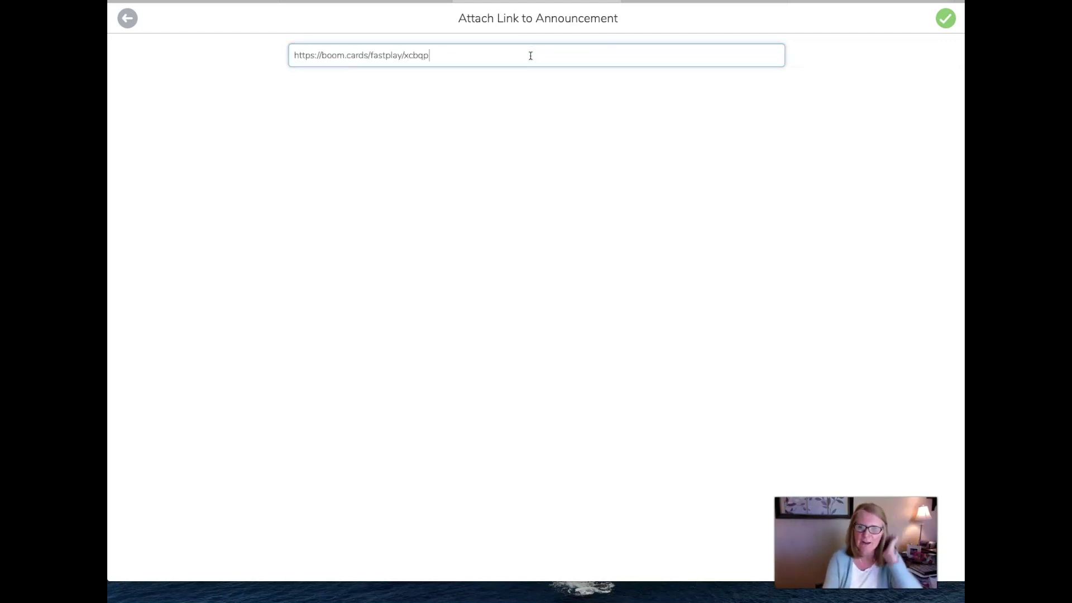
click(944, 18)
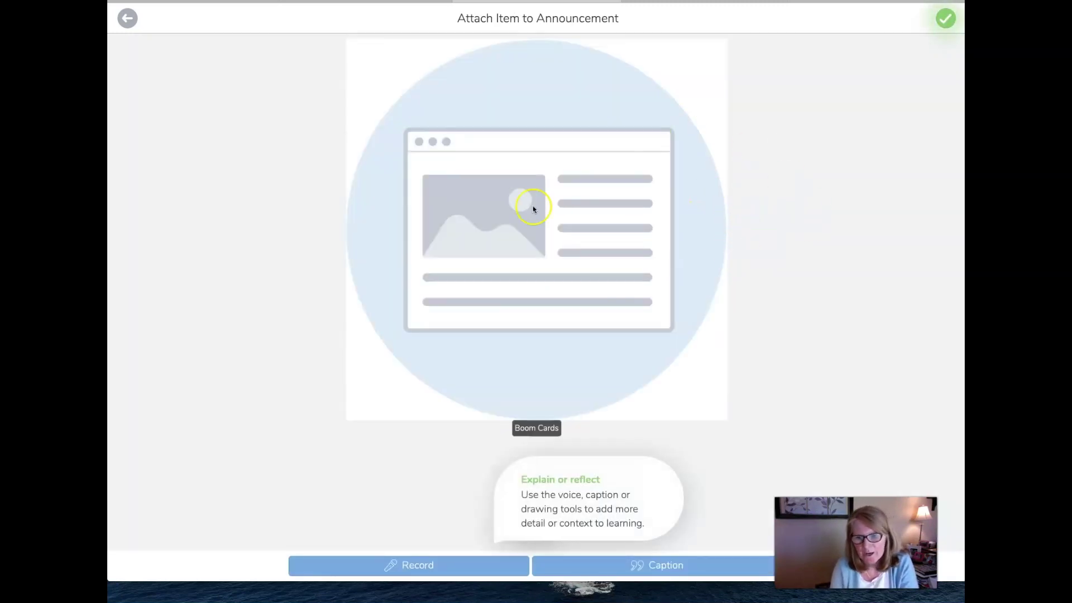
click(446, 565)
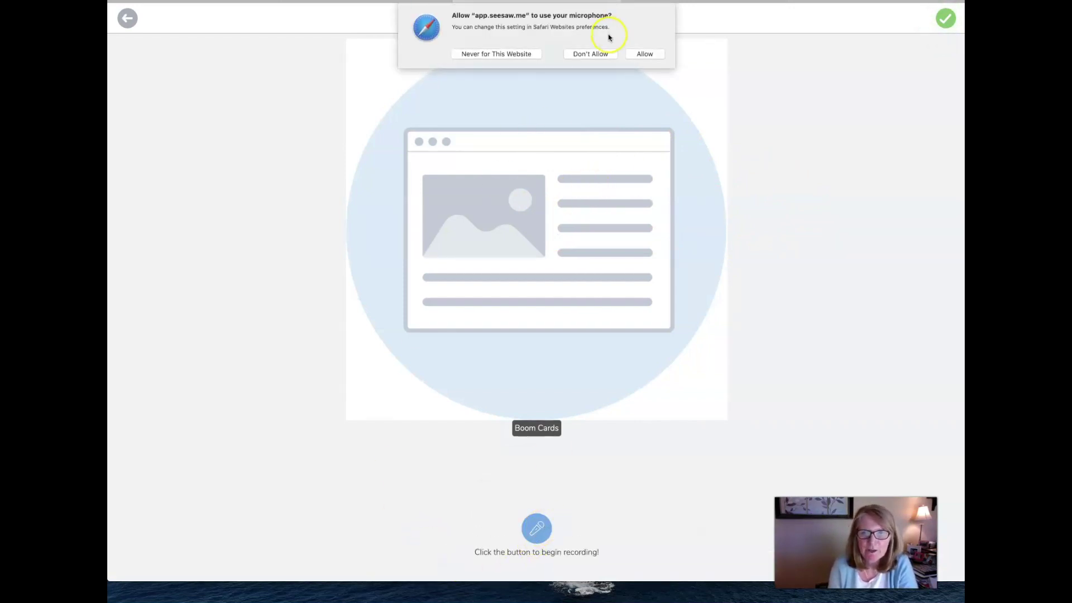
click(642, 57)
click(536, 528)
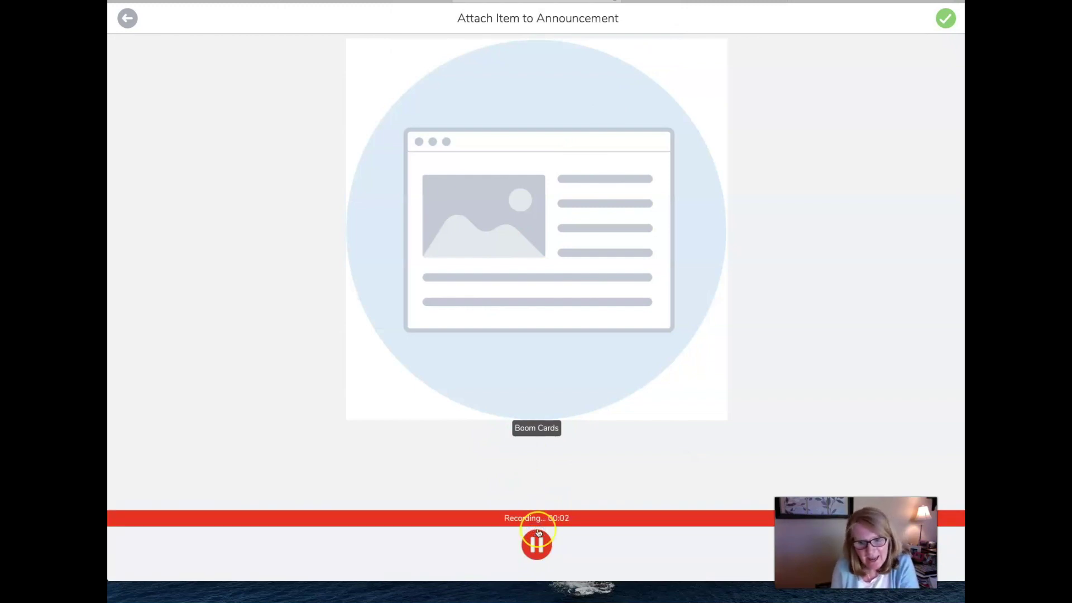
click(536, 543)
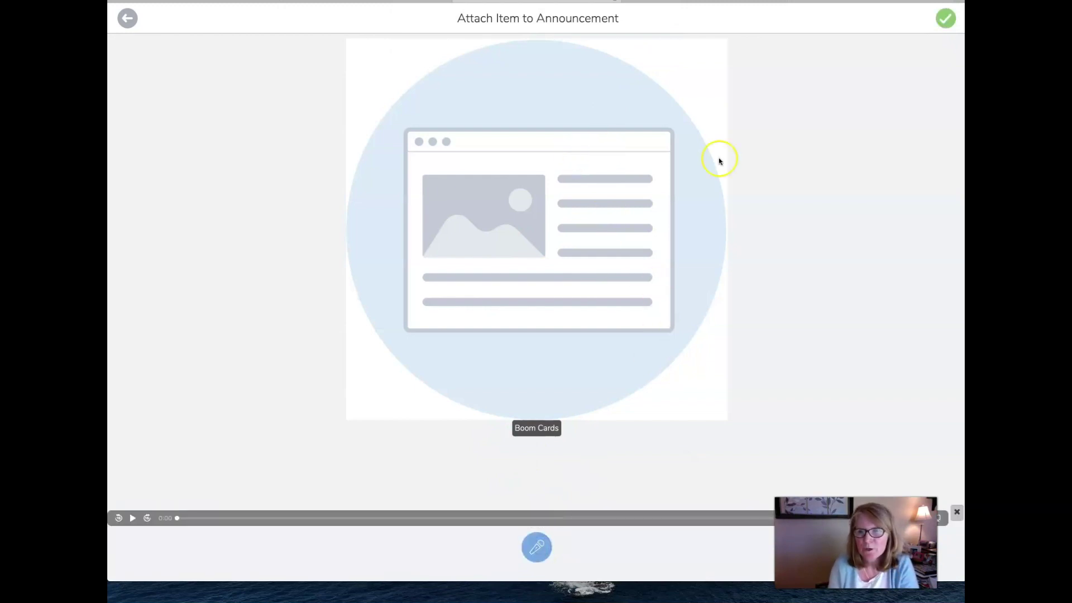
click(947, 19)
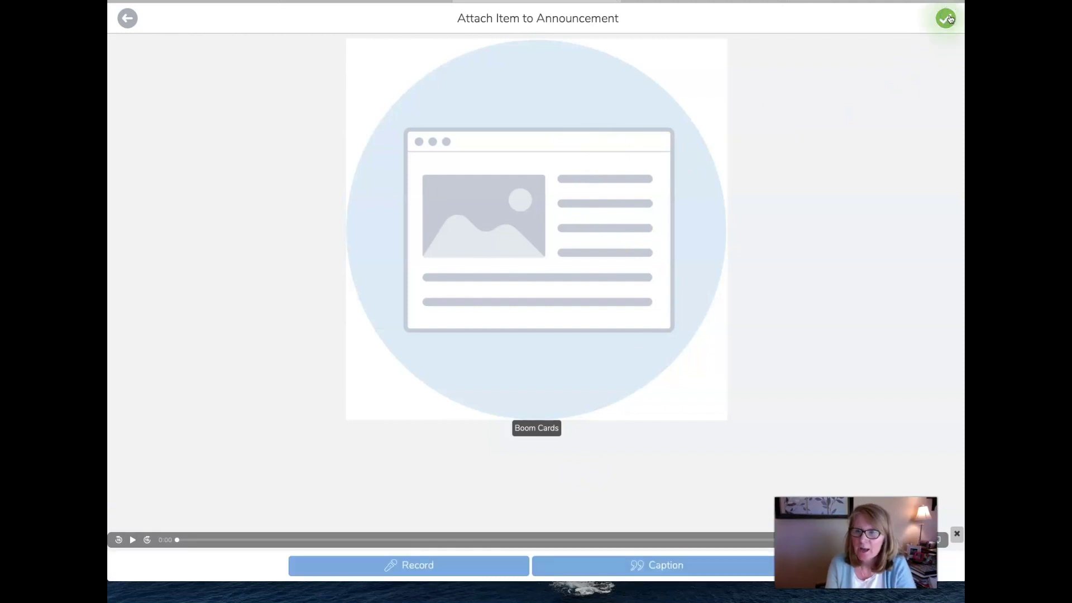
Send the announcement, then check Sample Student's journal.
click(947, 18)
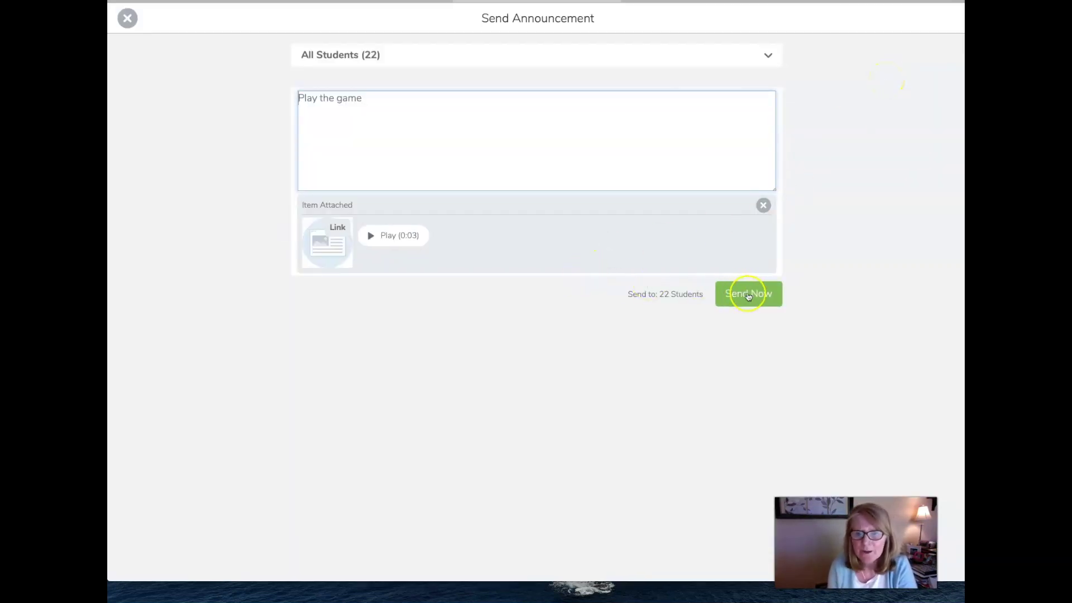
click(748, 295)
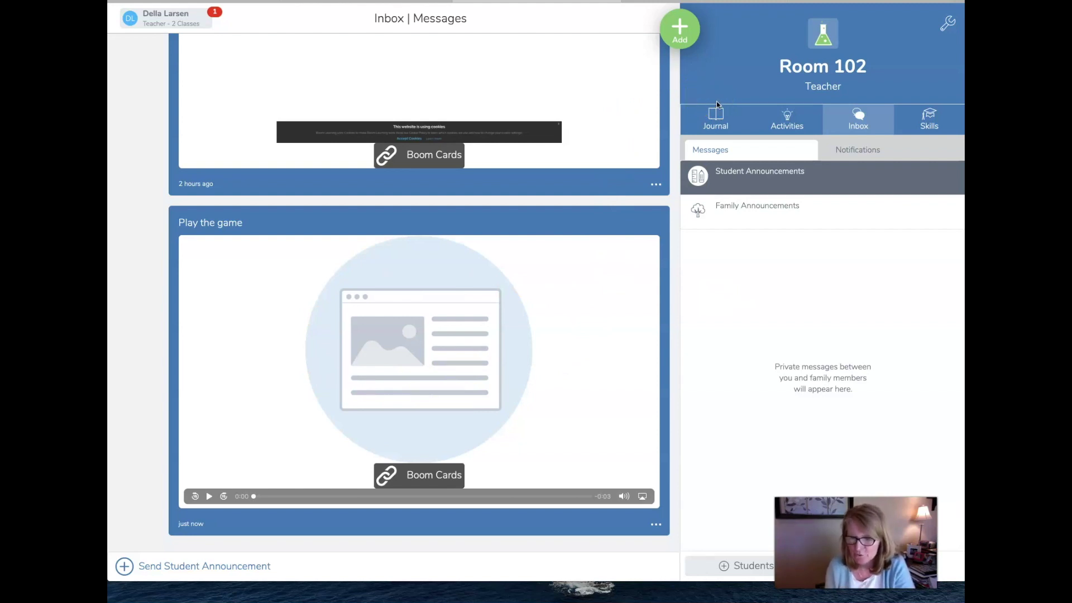
click(690, 124)
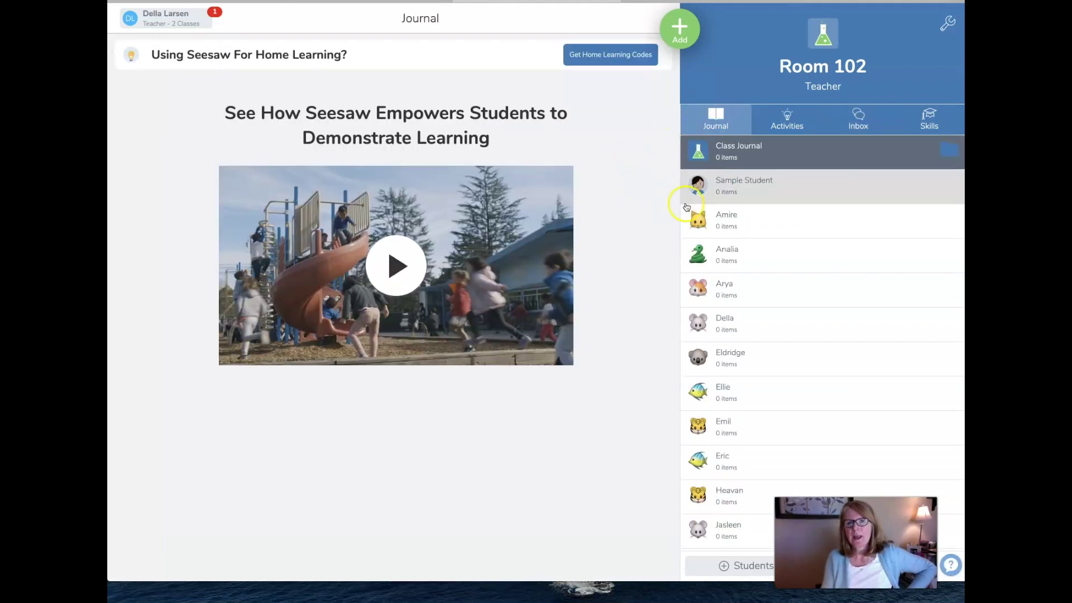
click(770, 186)
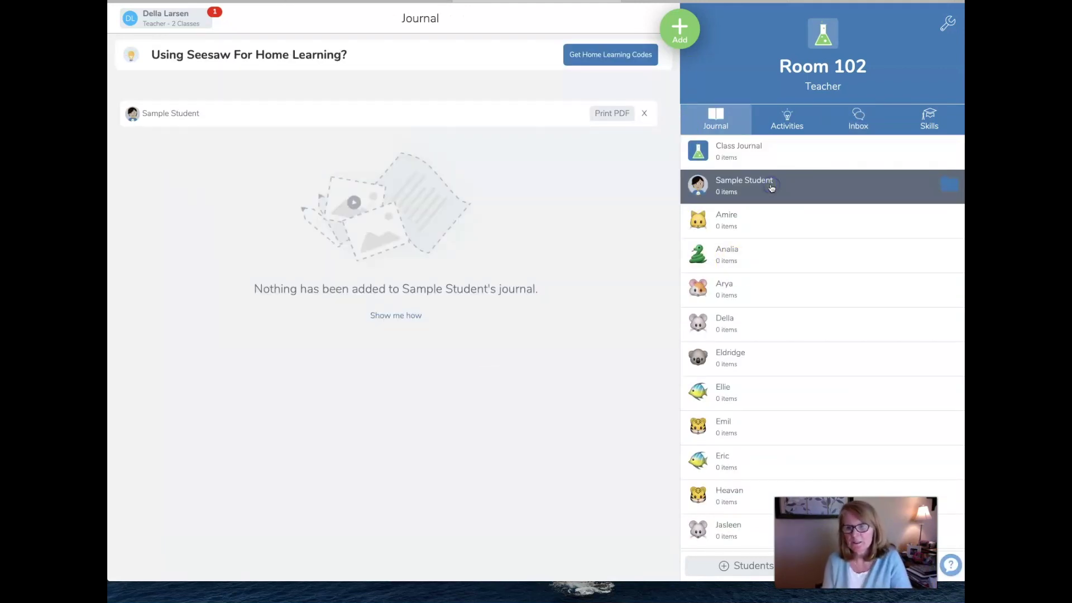
Back in the inbox, play the voice note and open the linked Measure It deck.
click(862, 117)
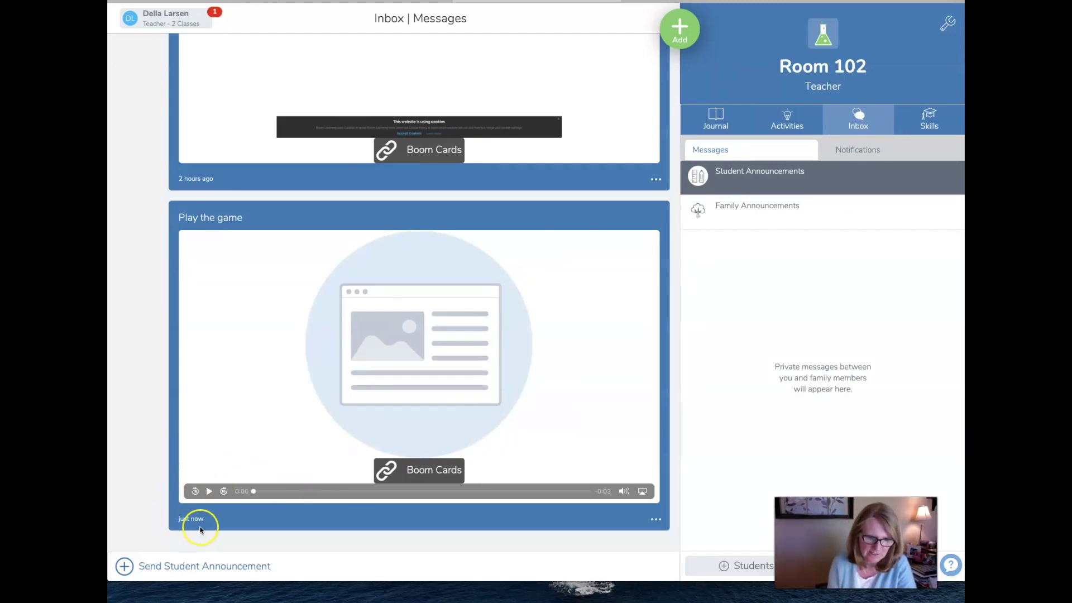
click(209, 491)
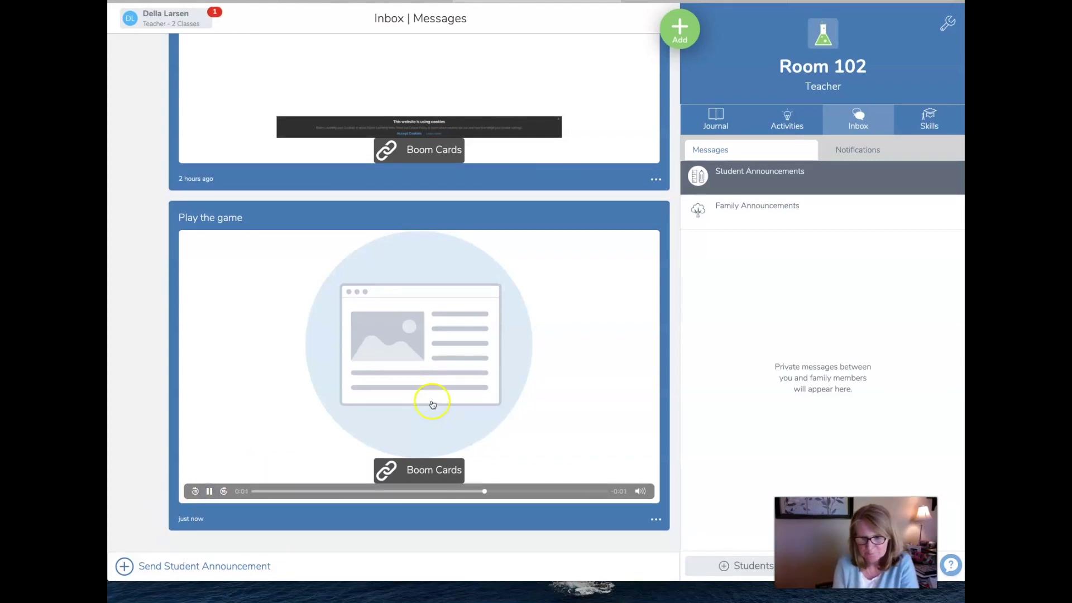
click(424, 370)
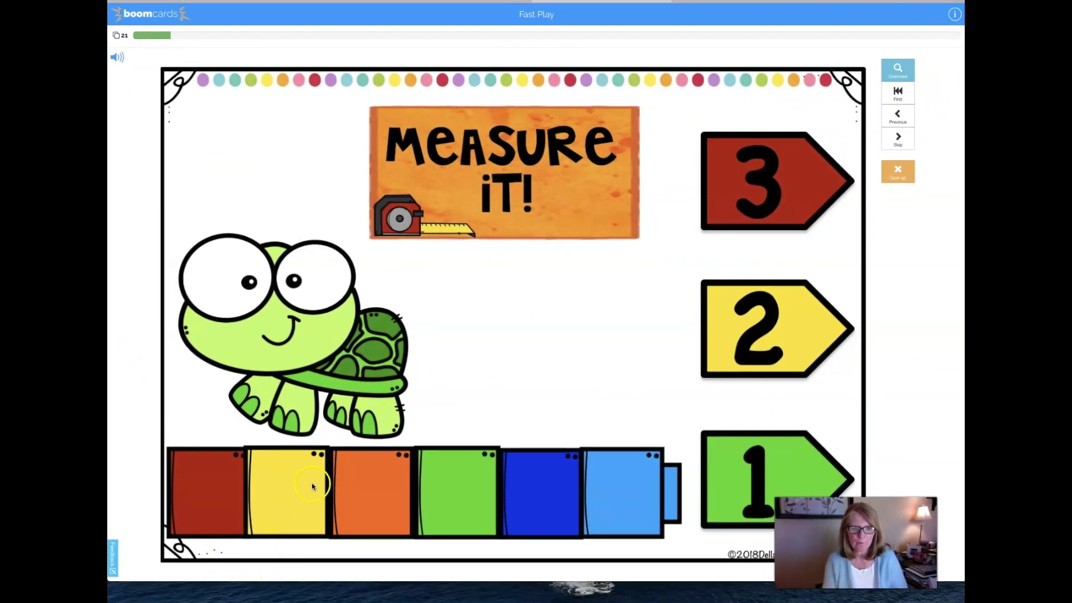
Answer the Measure It card with 3.
click(766, 198)
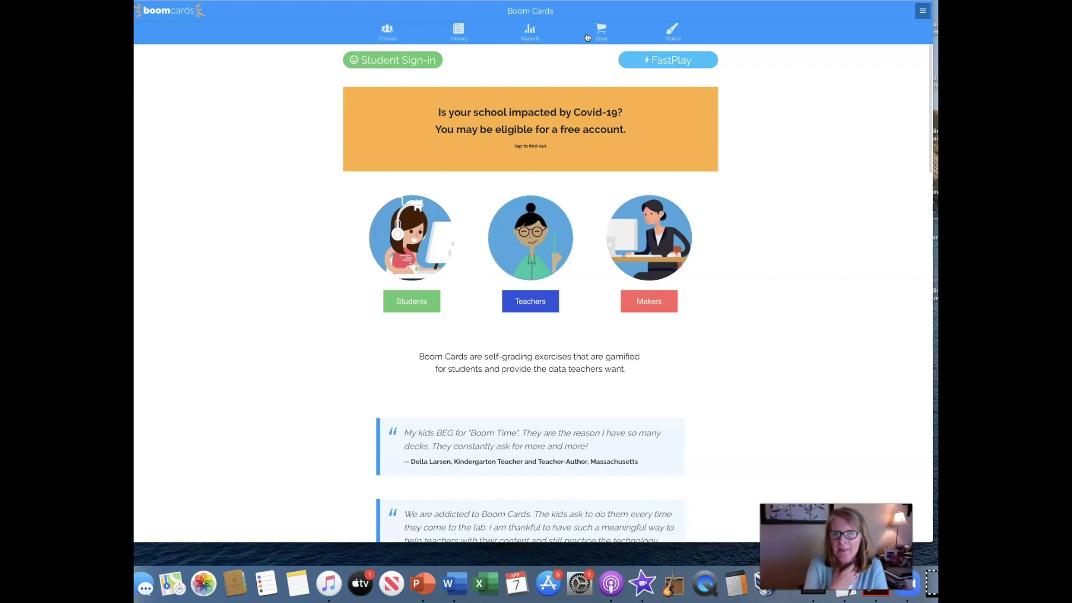
View the assigned decks of the six-student Boom Cards class.
click(387, 31)
click(286, 244)
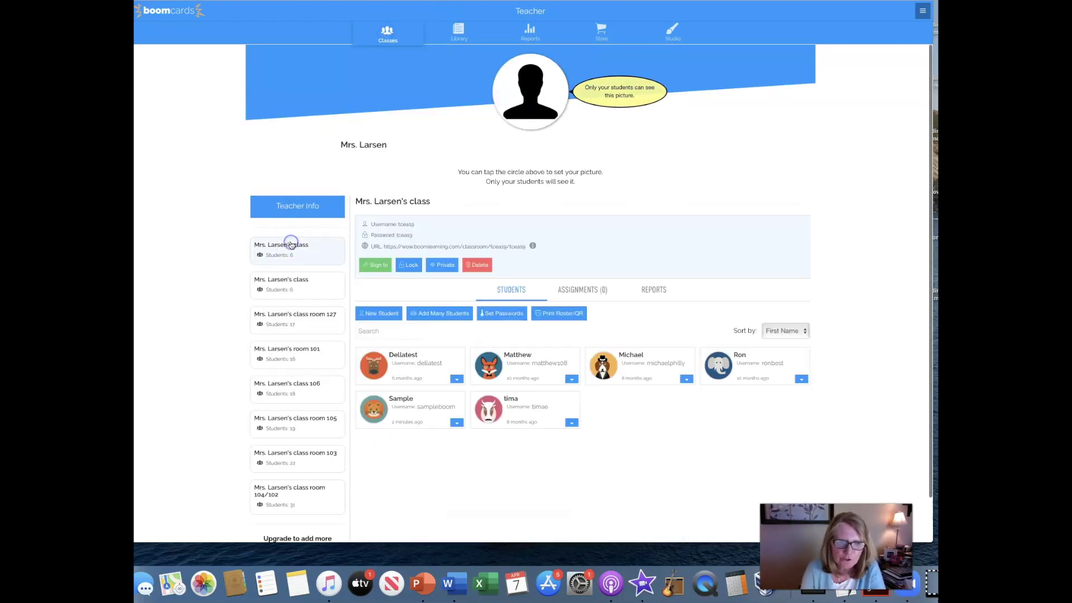
click(577, 290)
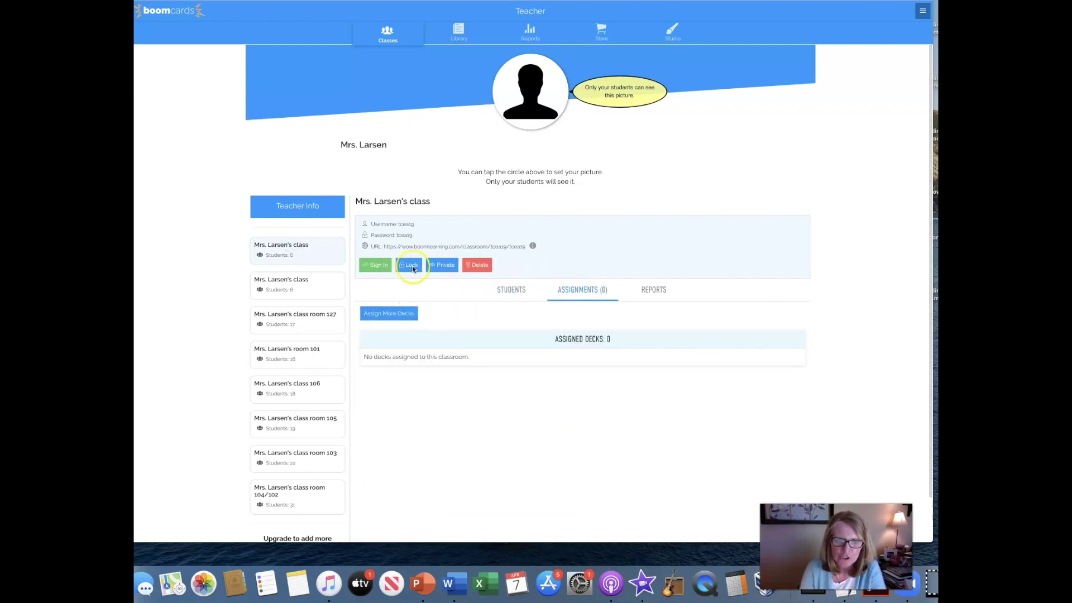
Assign the Monster Subtraction deck from the Library to the first class.
click(459, 35)
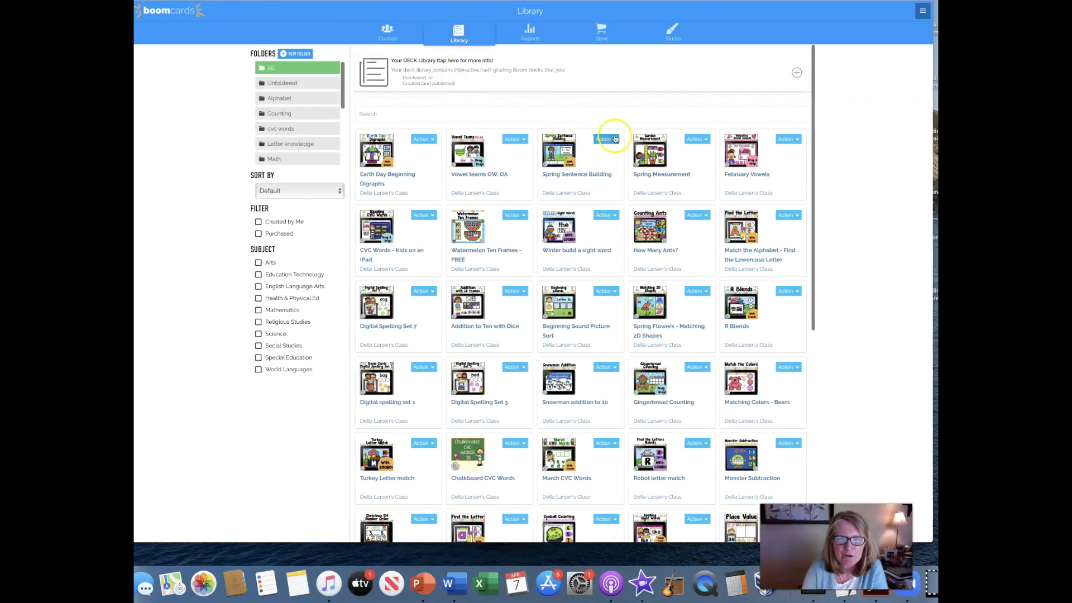
click(795, 443)
click(763, 456)
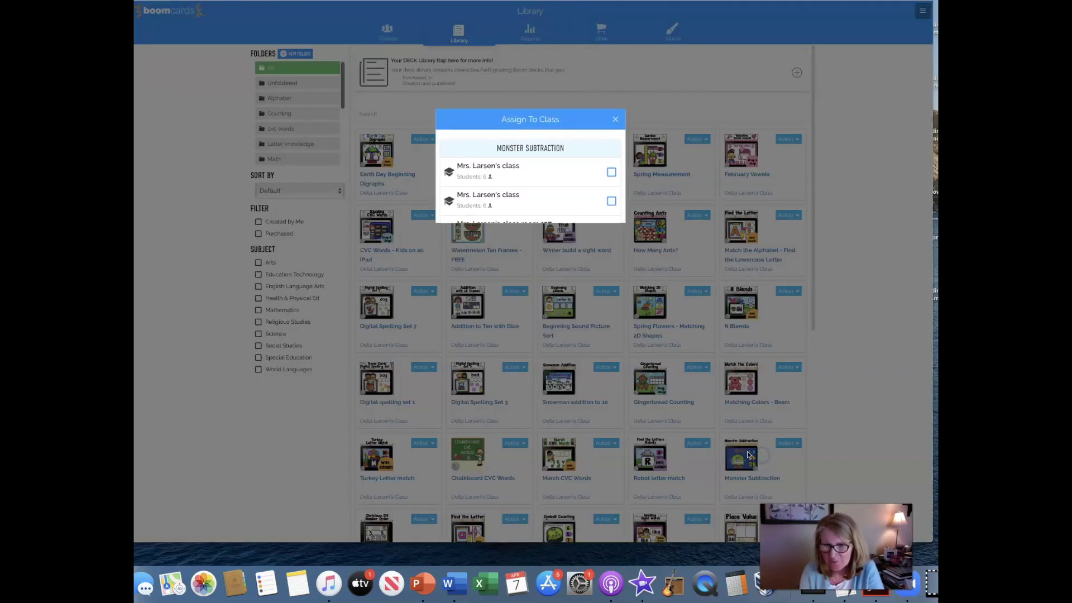
click(611, 173)
click(615, 118)
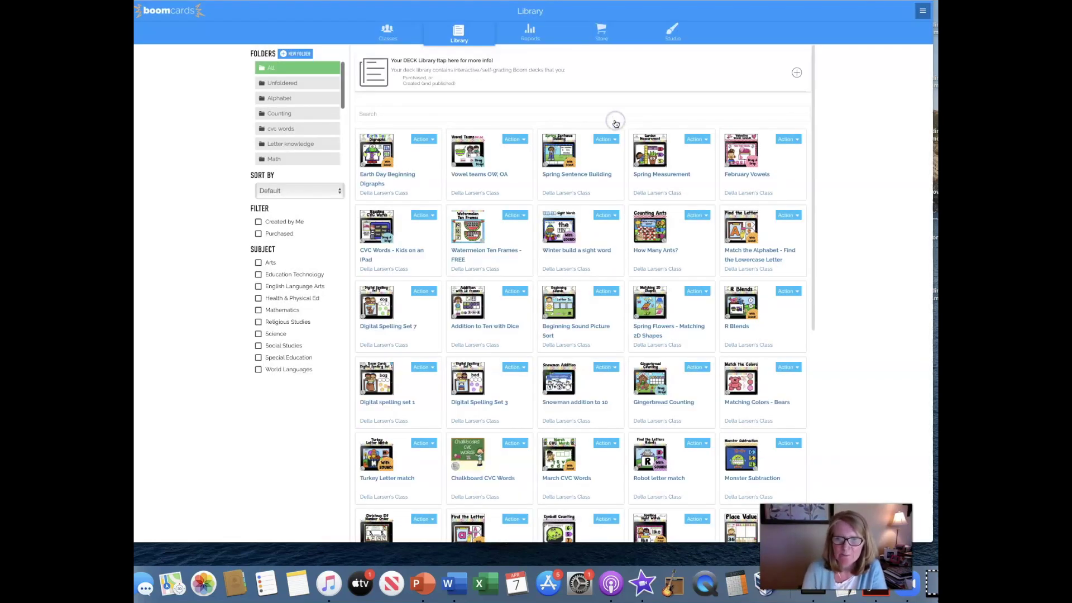
click(717, 41)
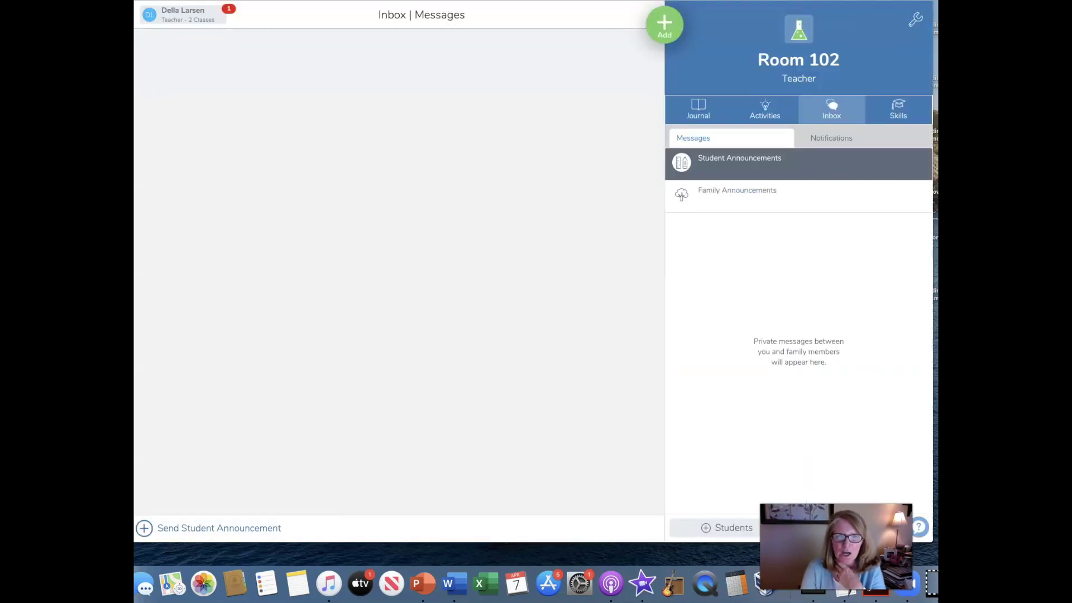
Switch Seesaw to the Room 102 class inbox.
click(460, 86)
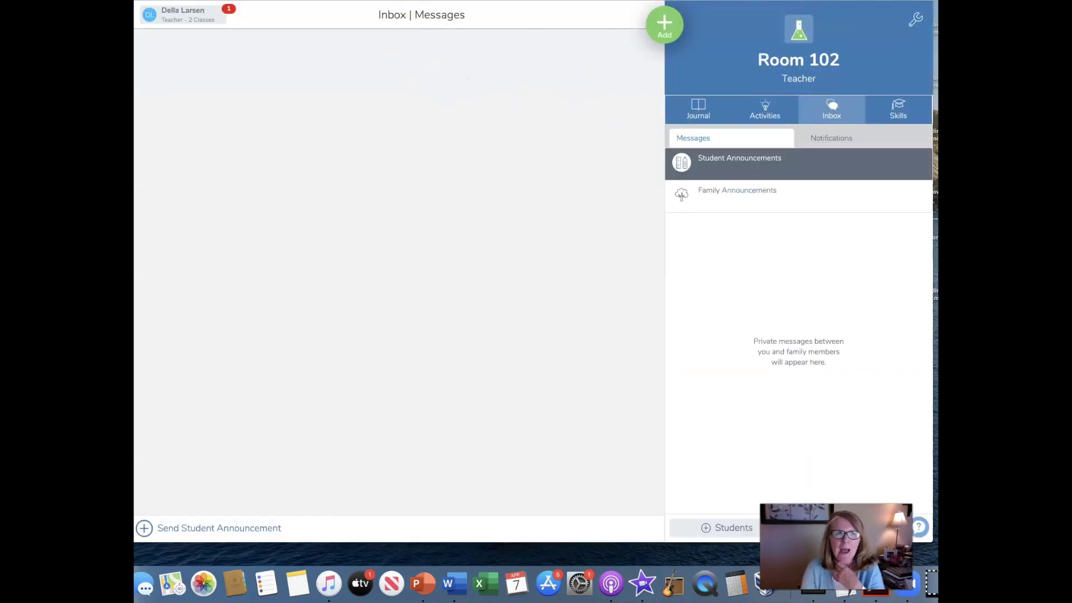
click(175, 30)
click(179, 97)
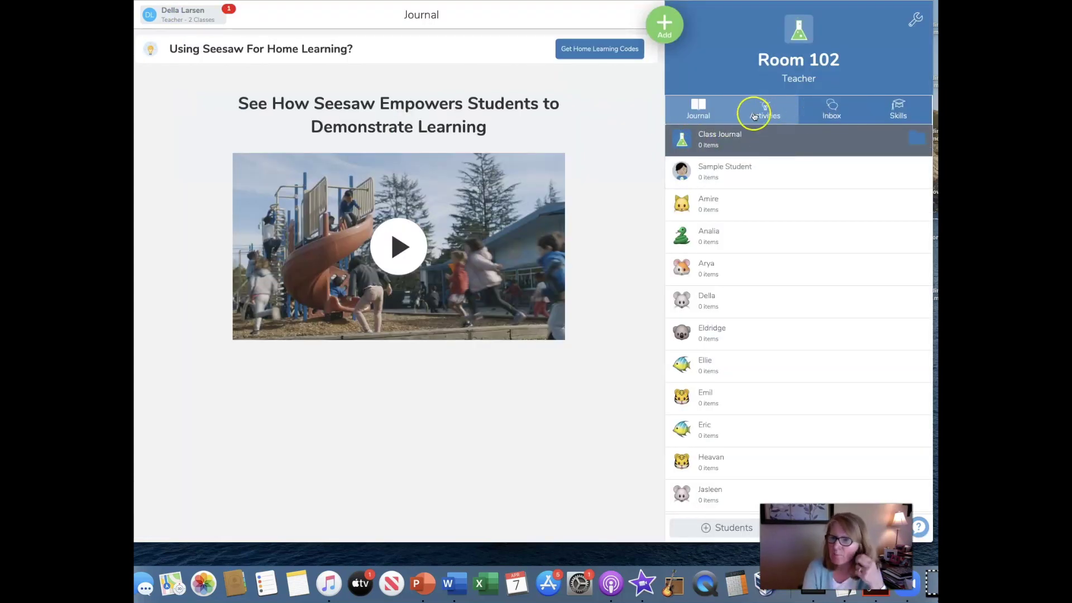
click(832, 111)
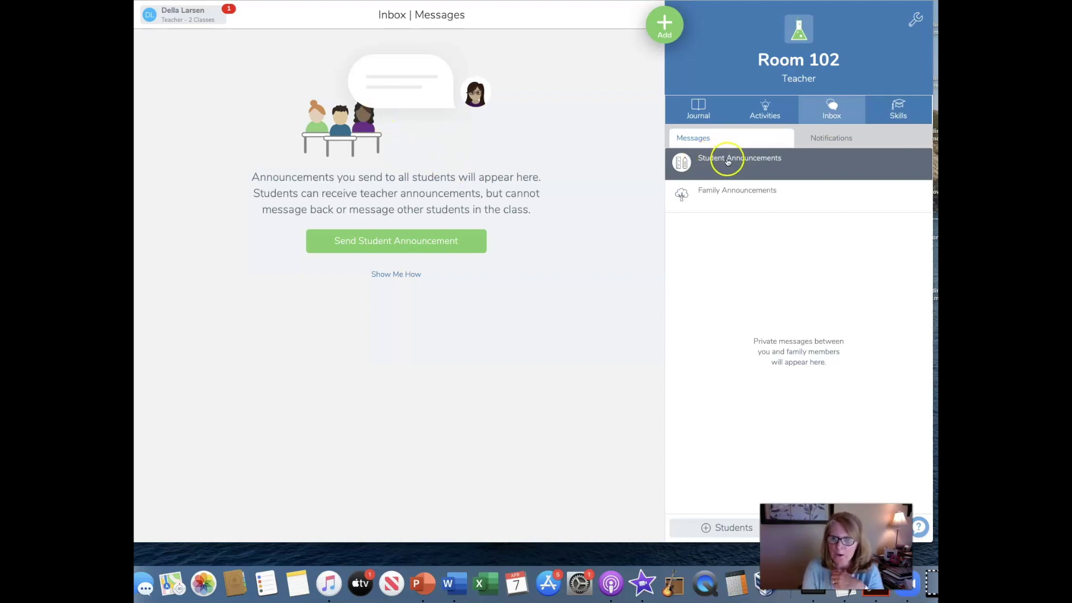
Draft an announcement to All Students (22) saying 'Play the subtraction game' with a link attachment.
click(409, 239)
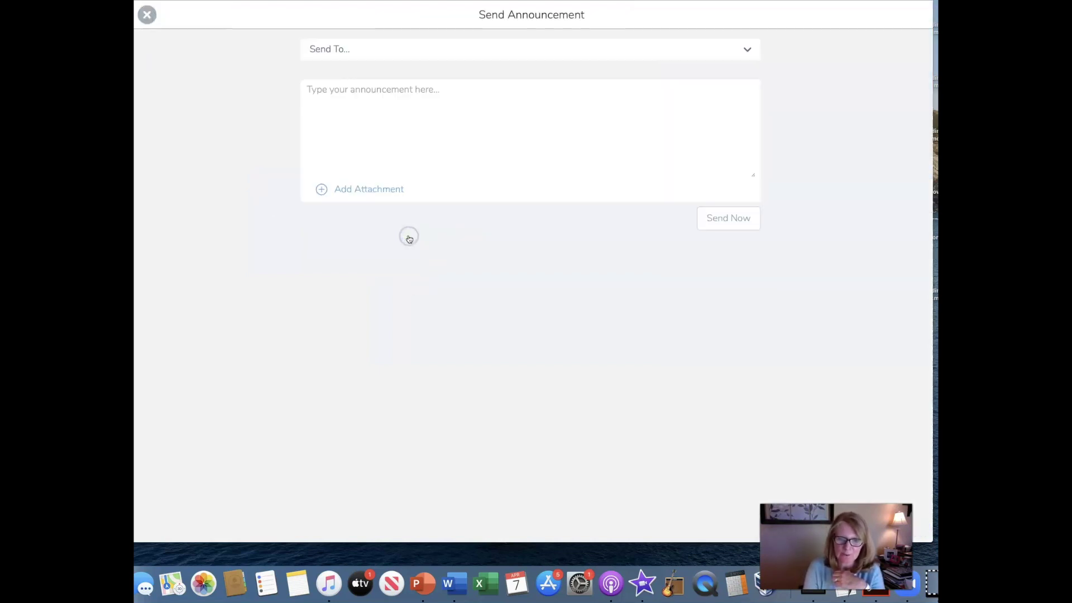
click(366, 49)
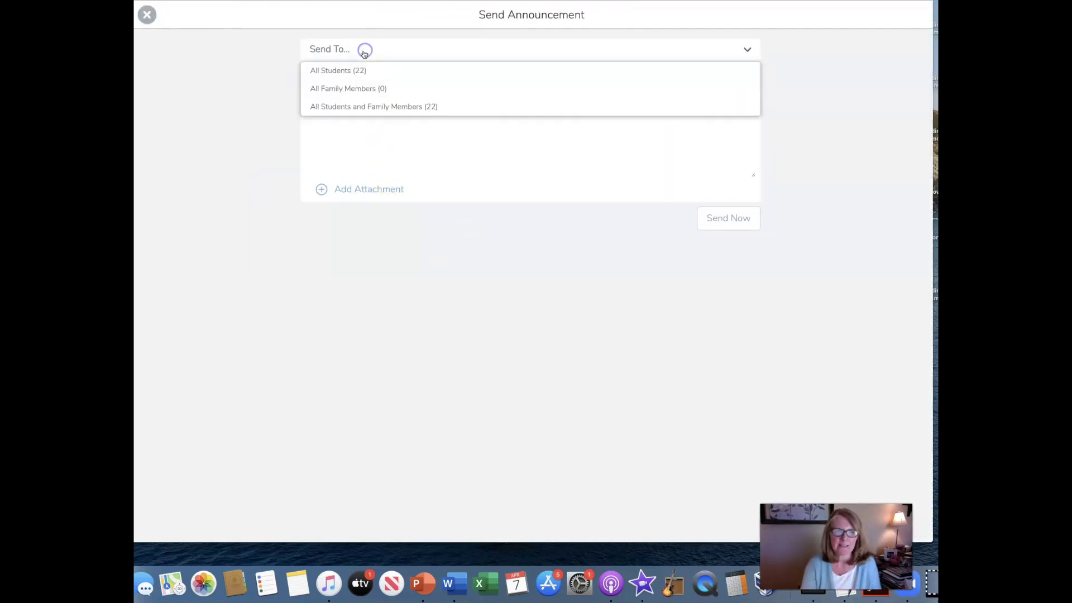
click(362, 76)
click(379, 125)
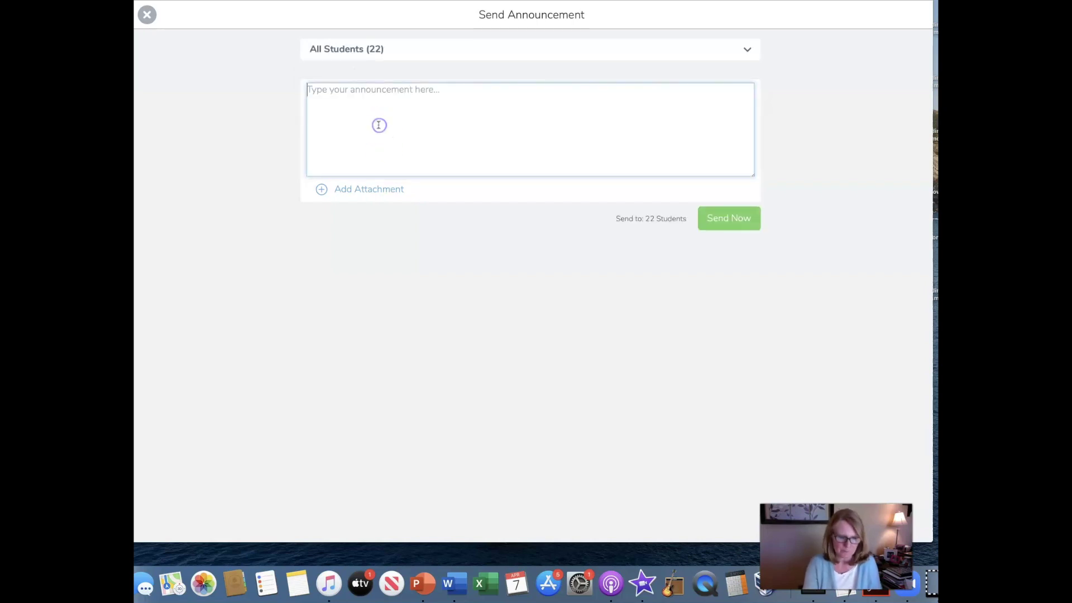
text(Play the subtraction game)
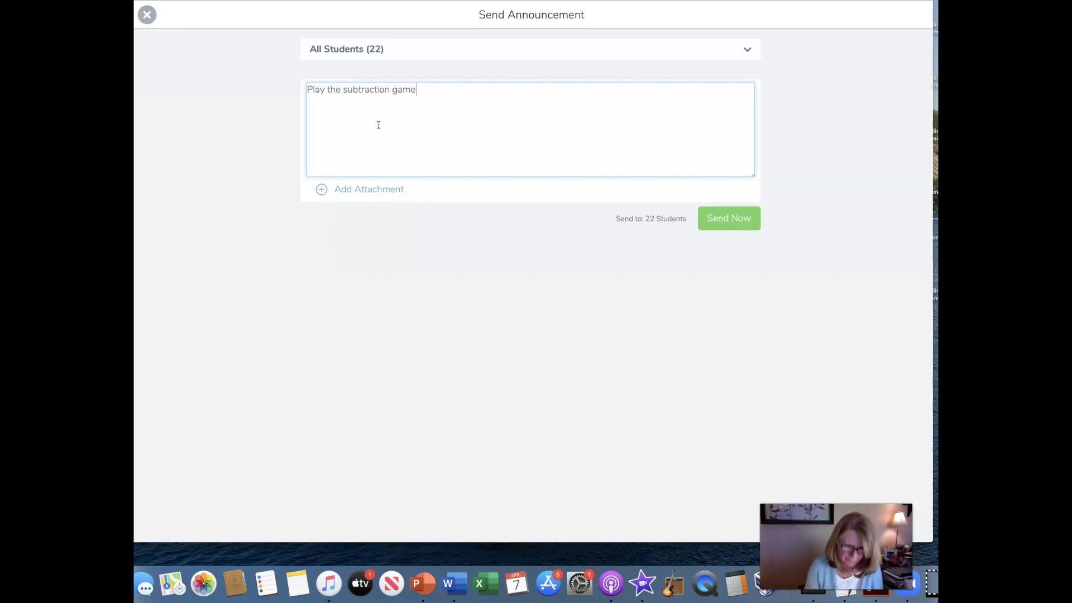
click(356, 193)
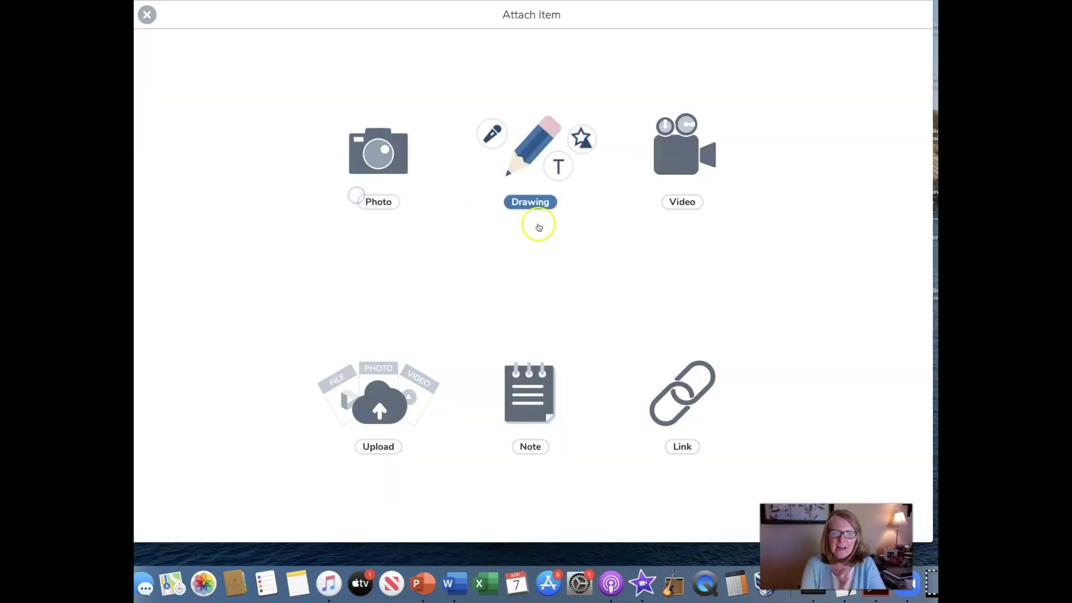
click(676, 406)
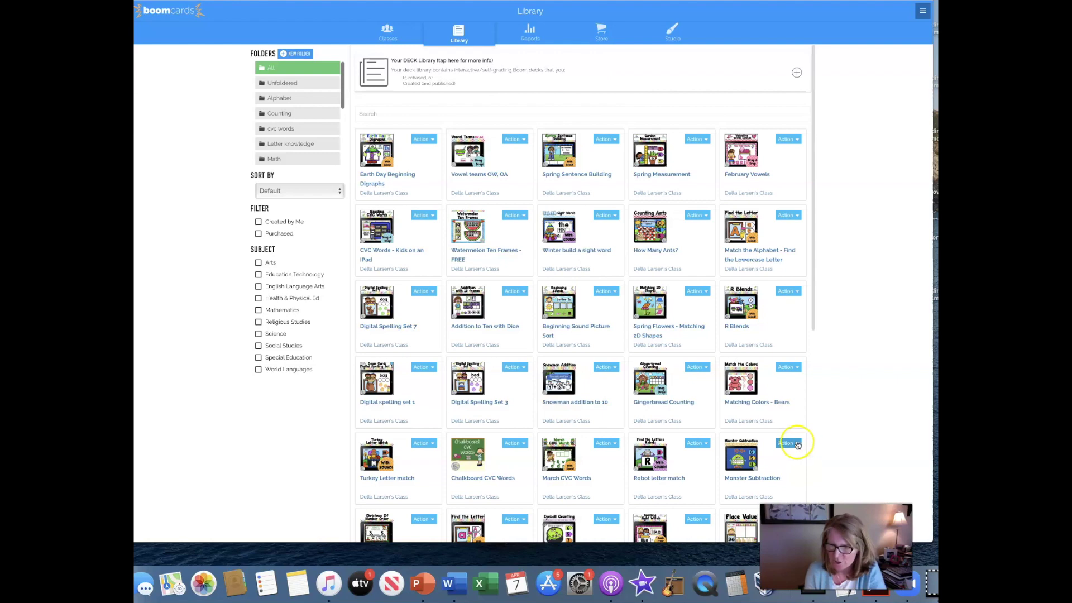
click(797, 445)
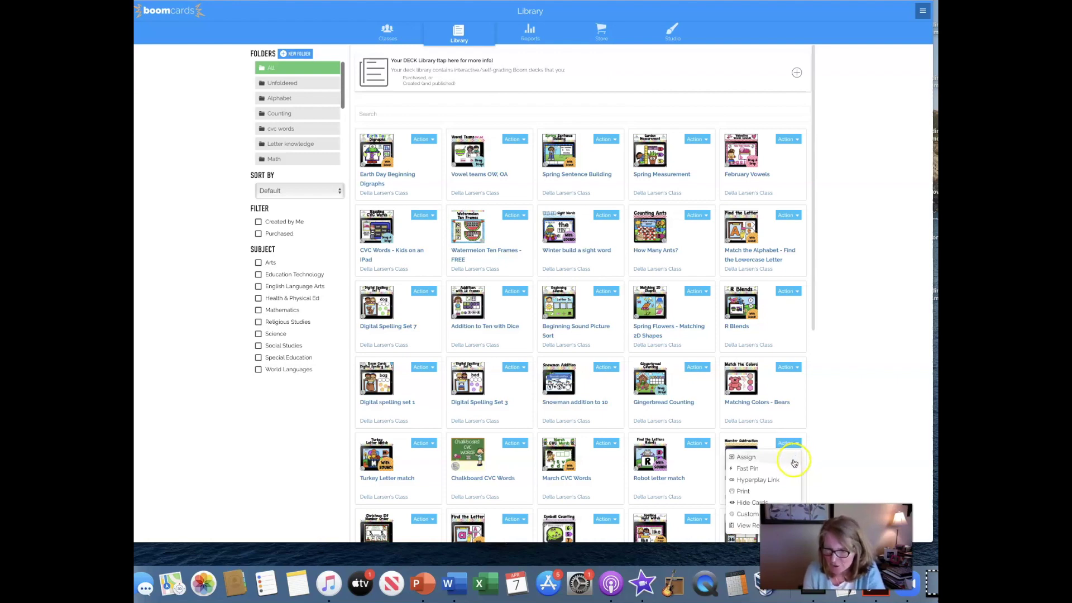
Show the Monster Subtraction hyperplay link and select its full URL.
click(772, 483)
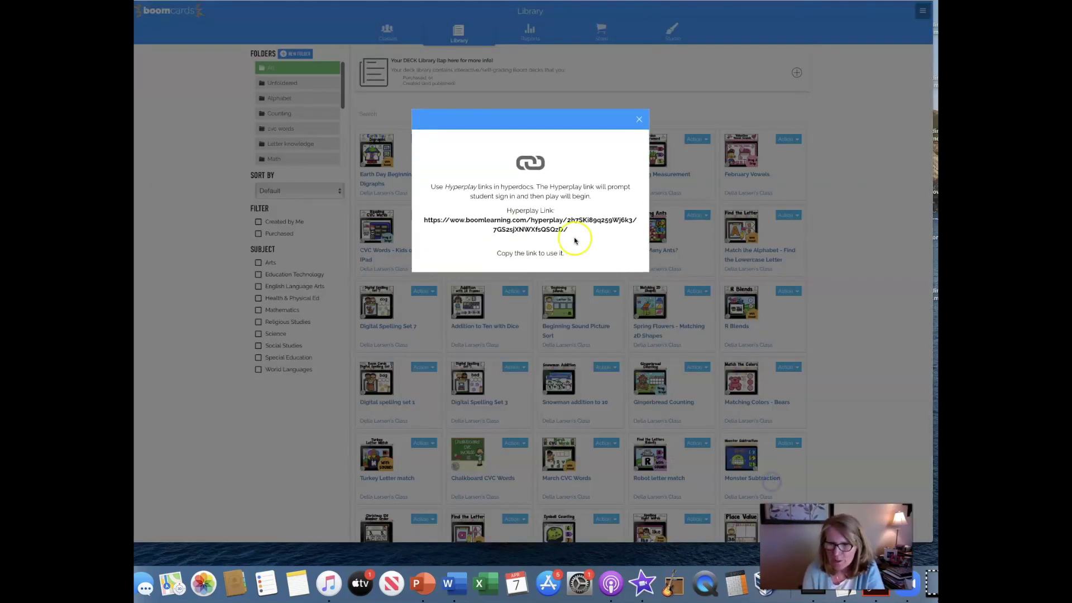
drag(561, 230, 419, 221)
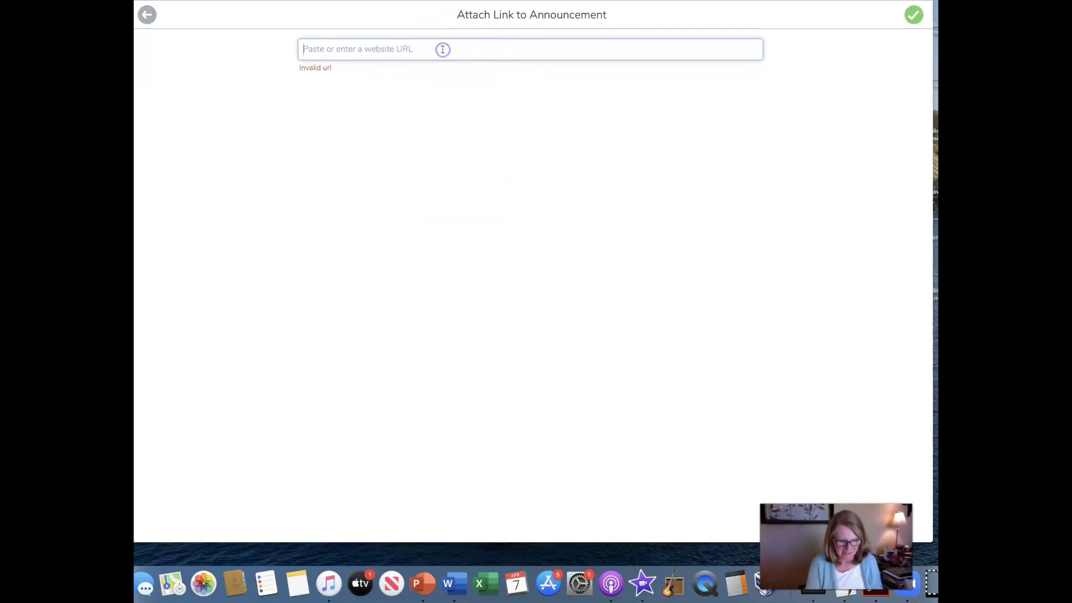
Attach the hyperplay link with a 5-second voice note and send the announcement.
text(https://wow.boomlearning.com/hyperplay/2h7SKi89q259Wj6k3/7GS2sjXNWXfsQSQzD/)
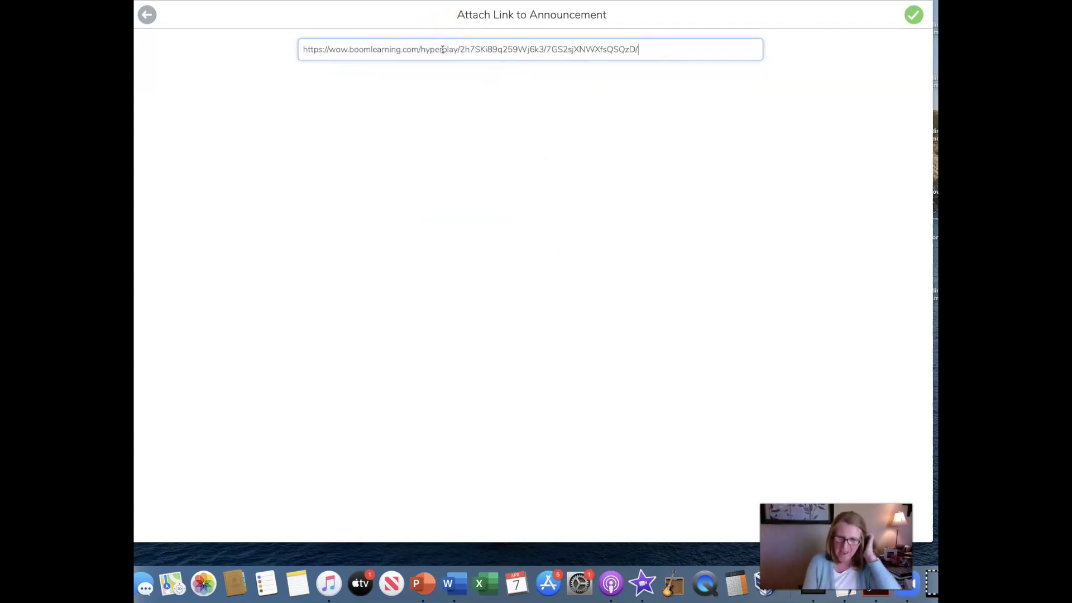
click(916, 15)
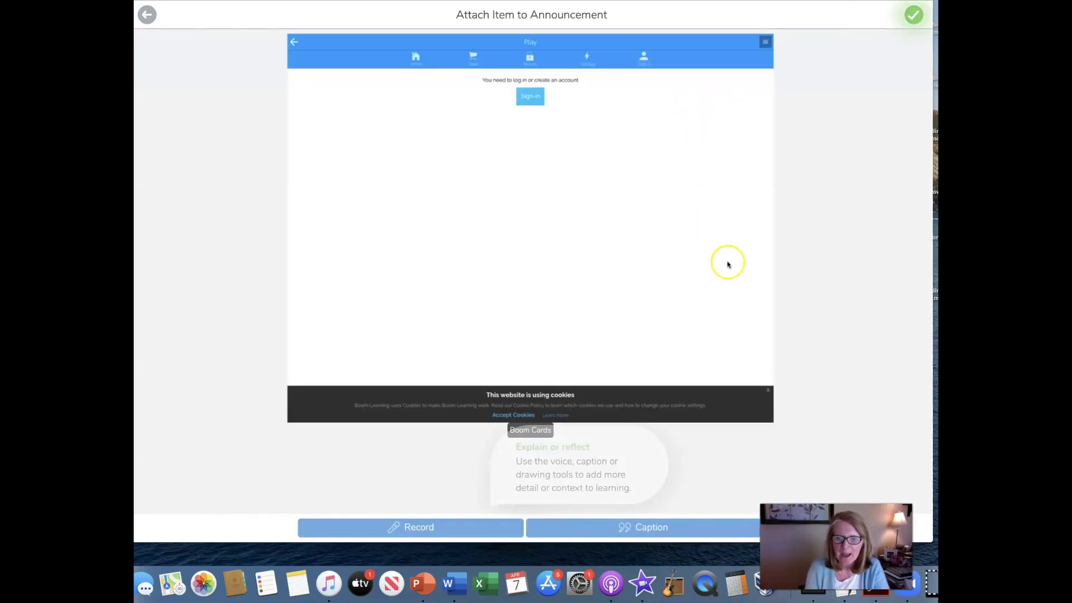
click(366, 528)
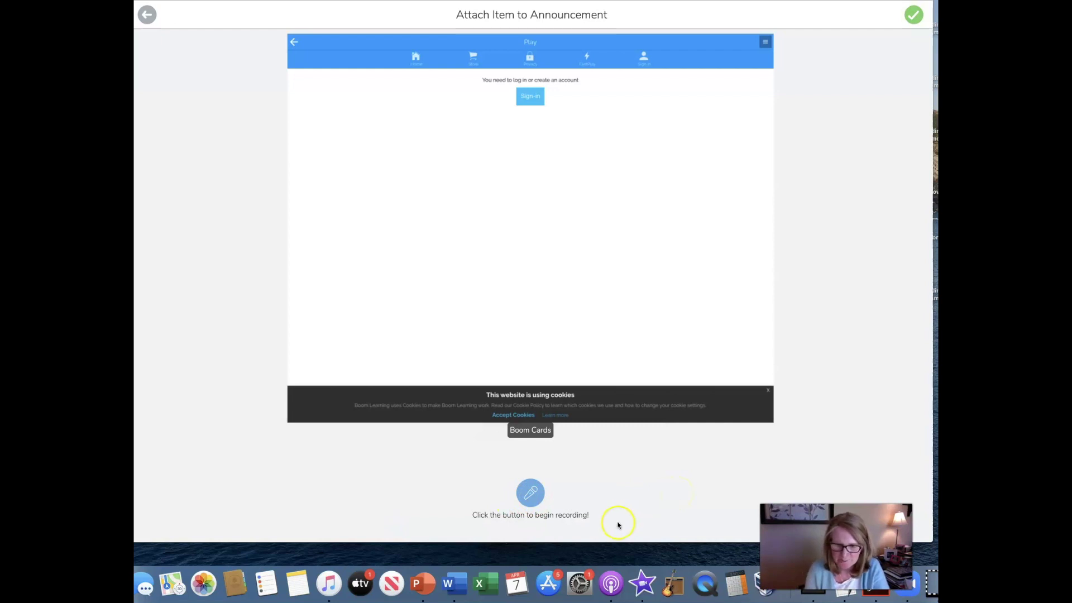
click(531, 492)
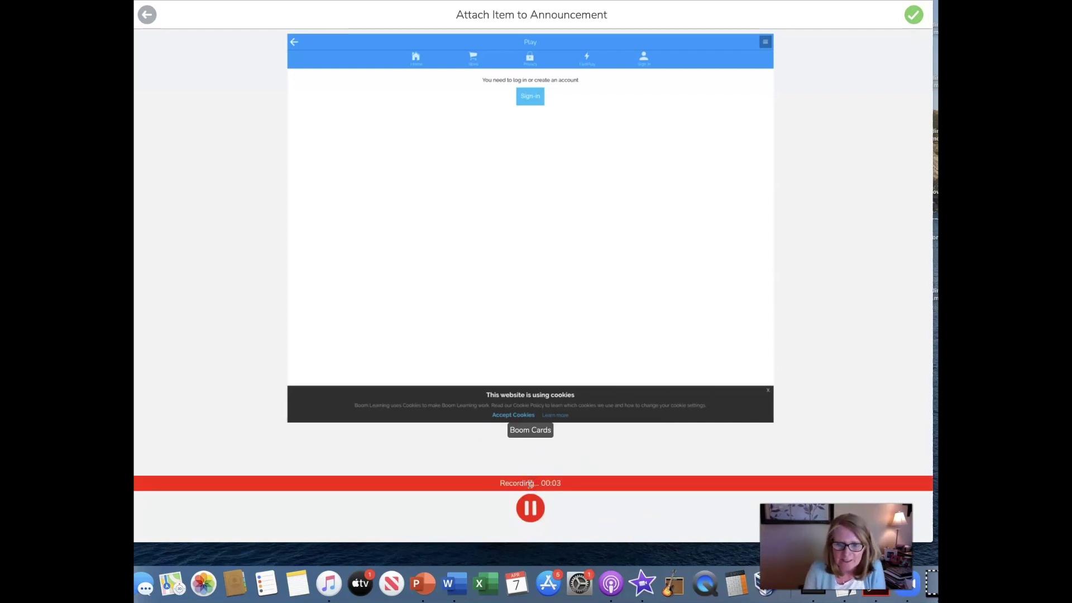
click(533, 481)
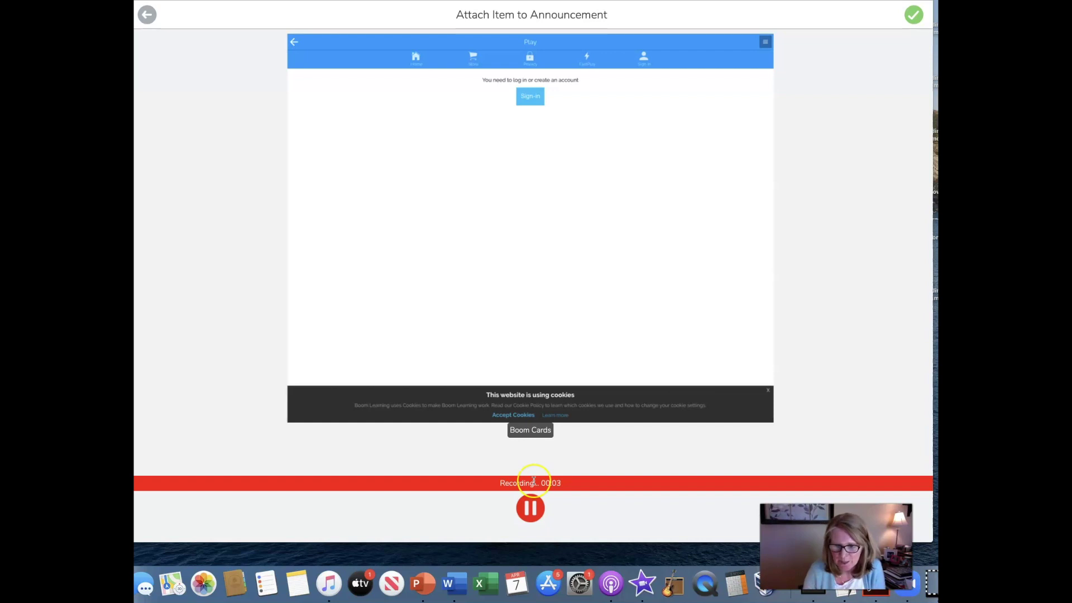
click(530, 508)
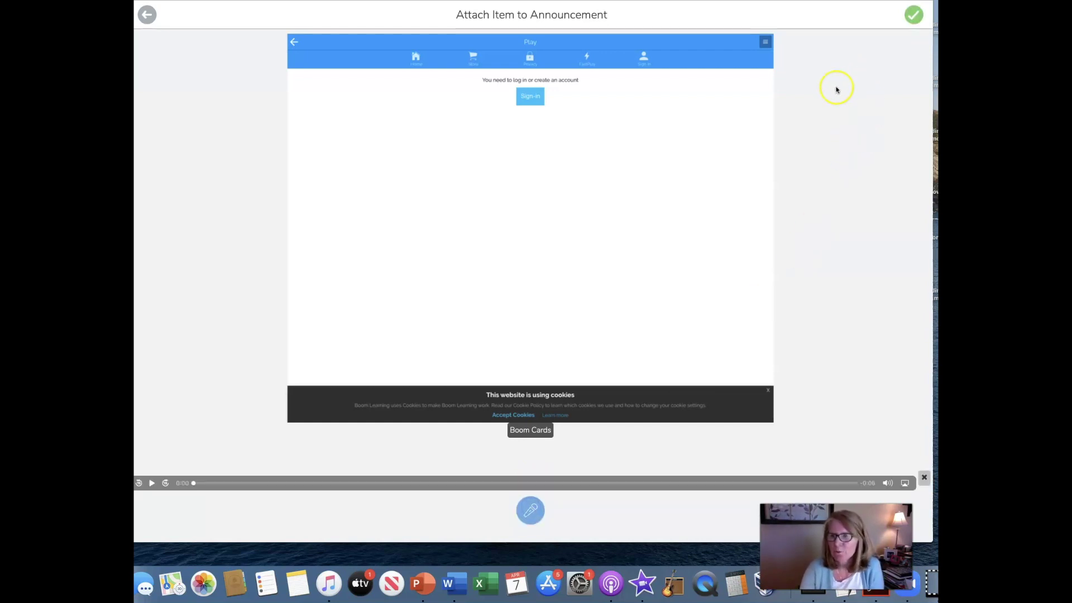
click(914, 15)
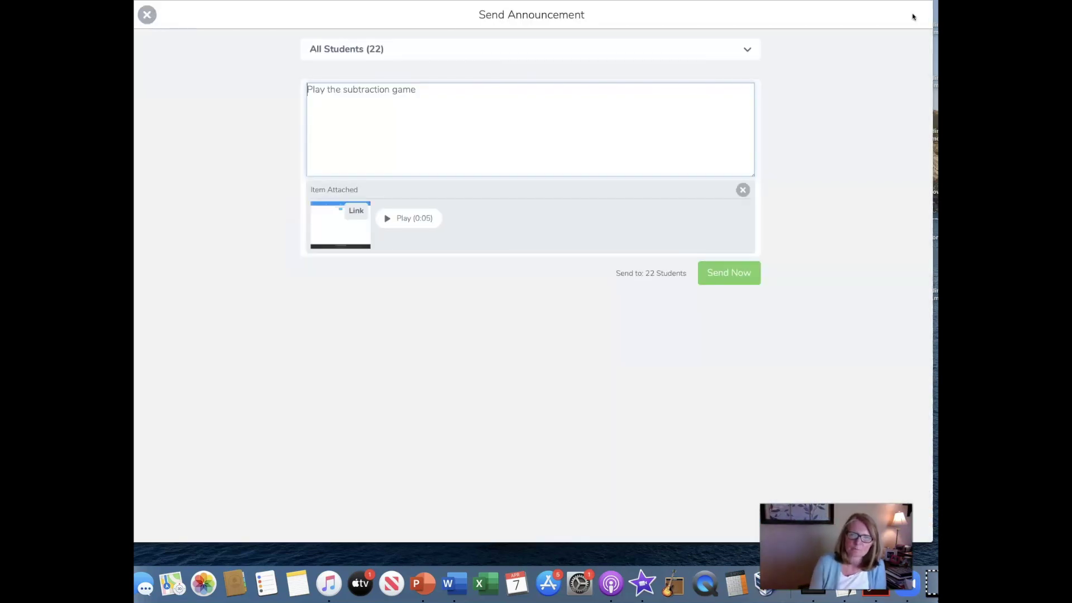
click(720, 274)
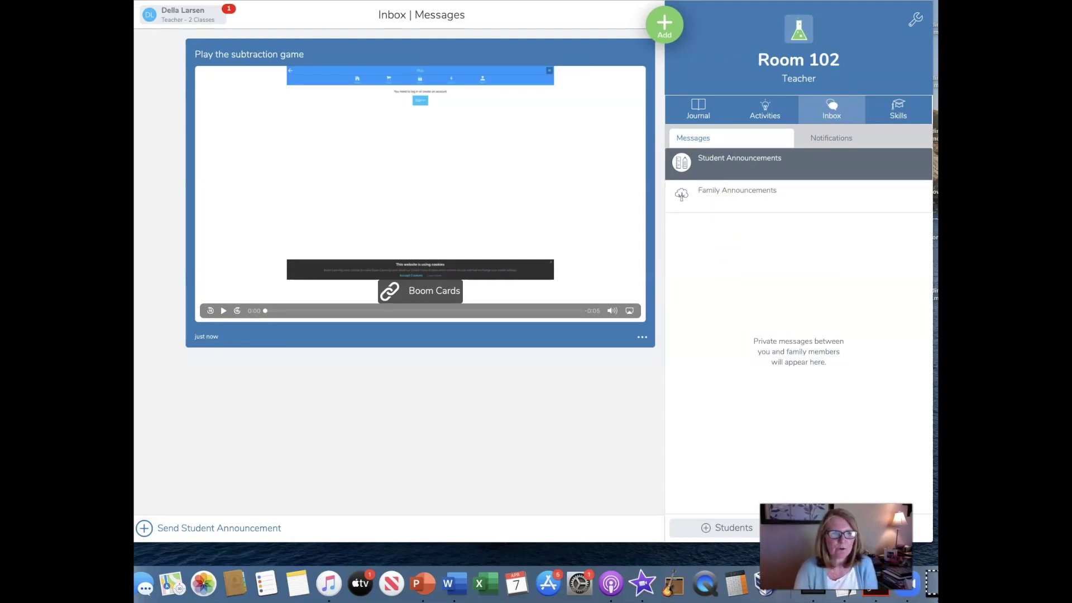
click(168, 12)
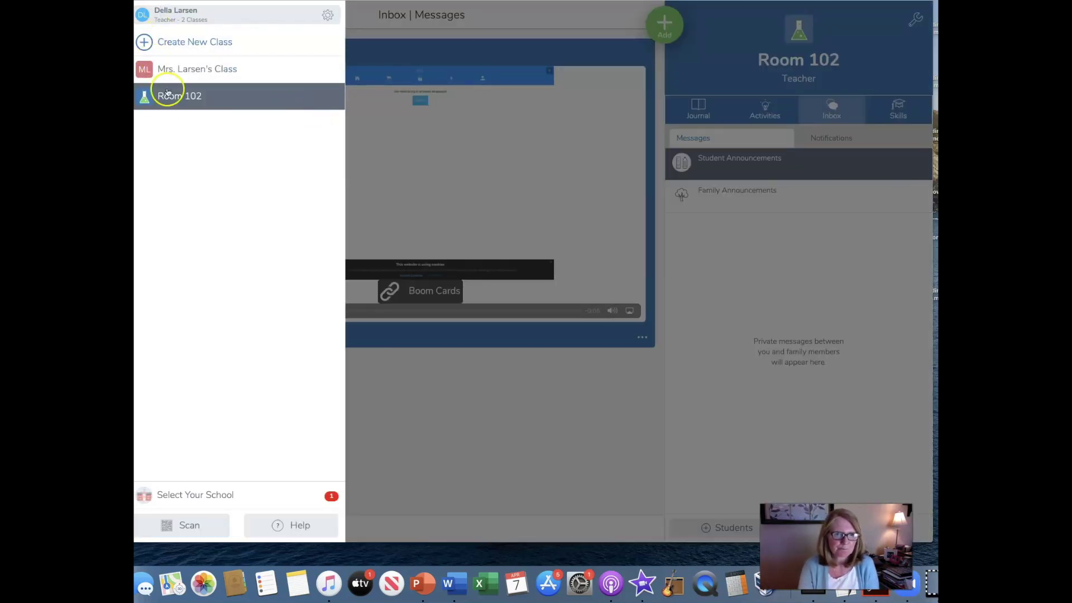
click(190, 102)
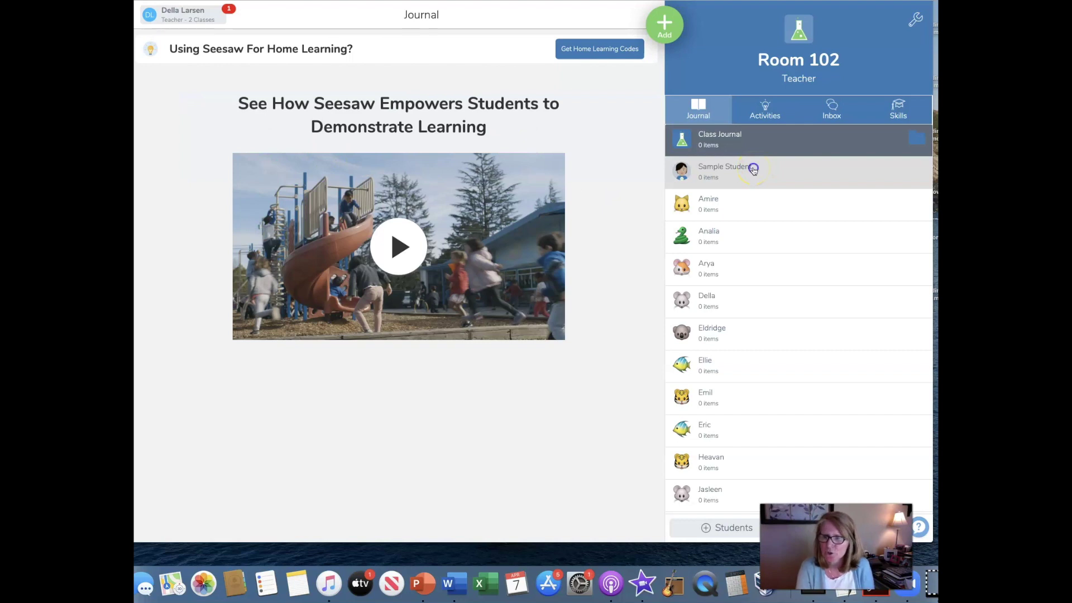
click(753, 169)
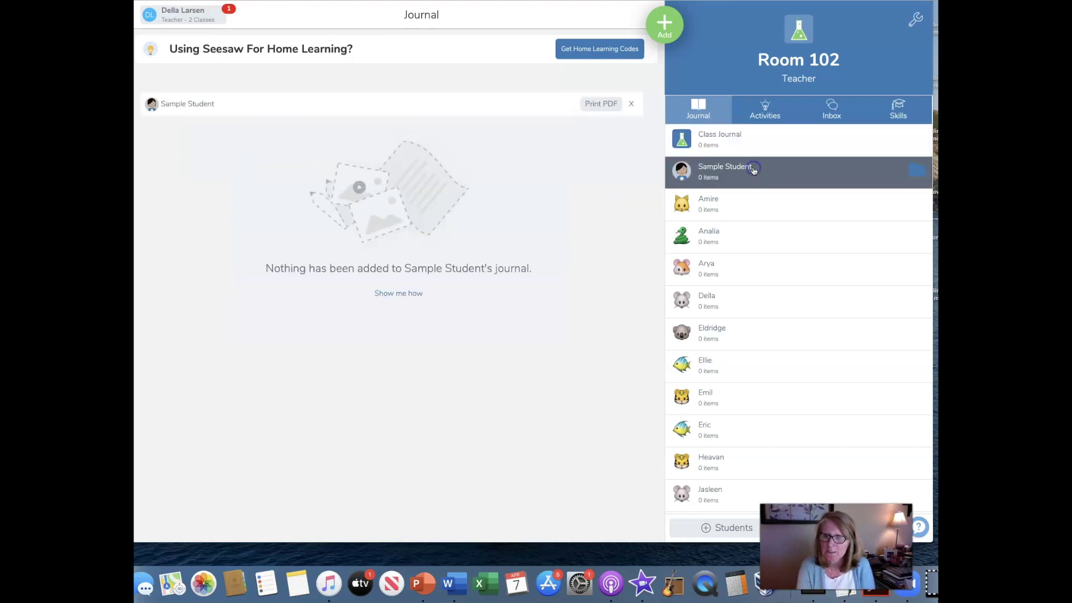
click(831, 111)
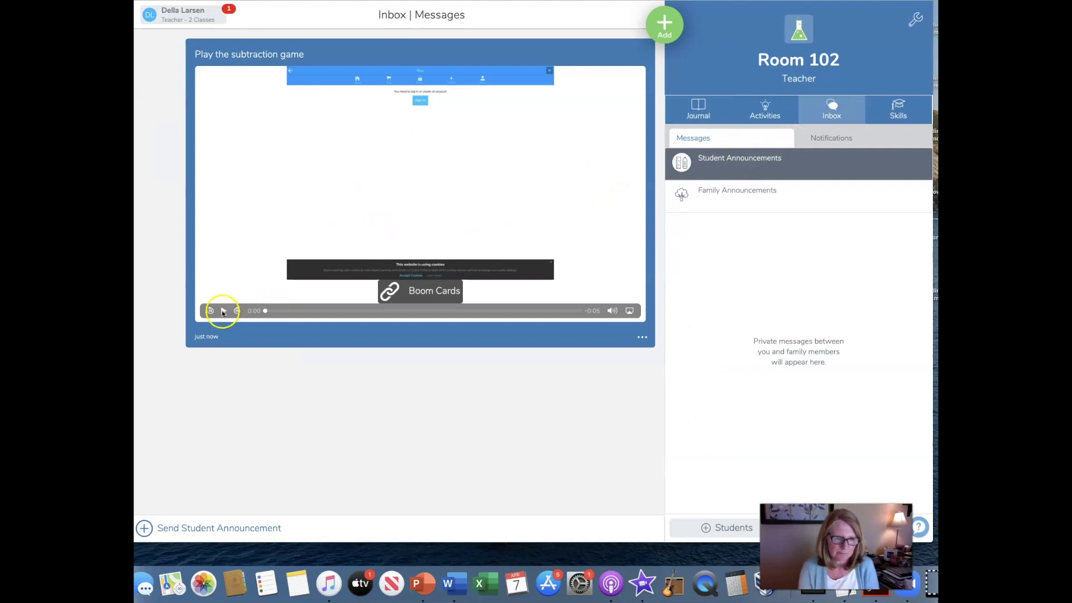
click(222, 312)
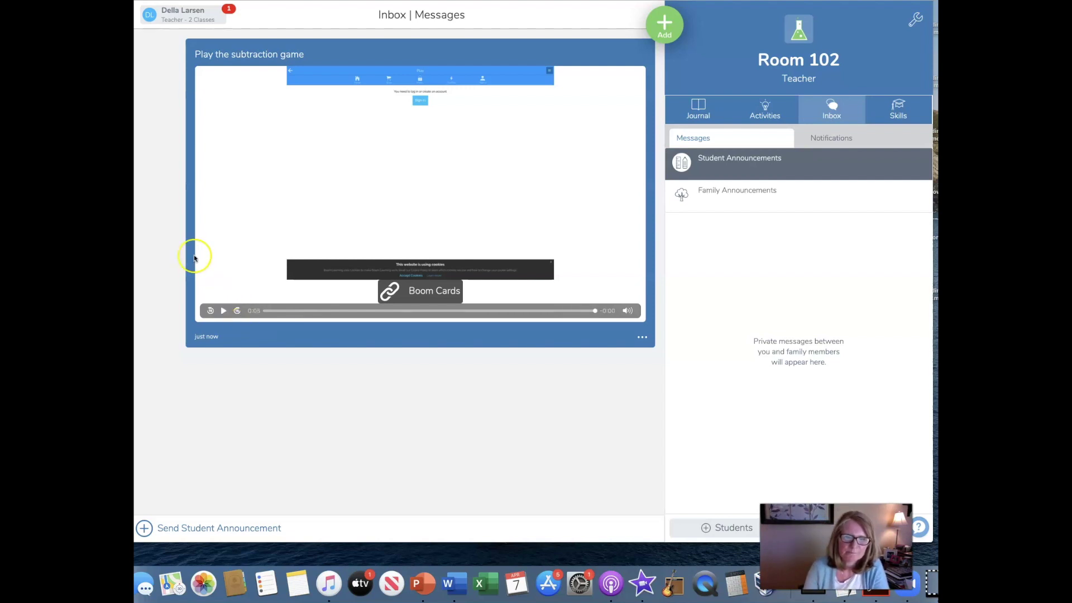
click(407, 284)
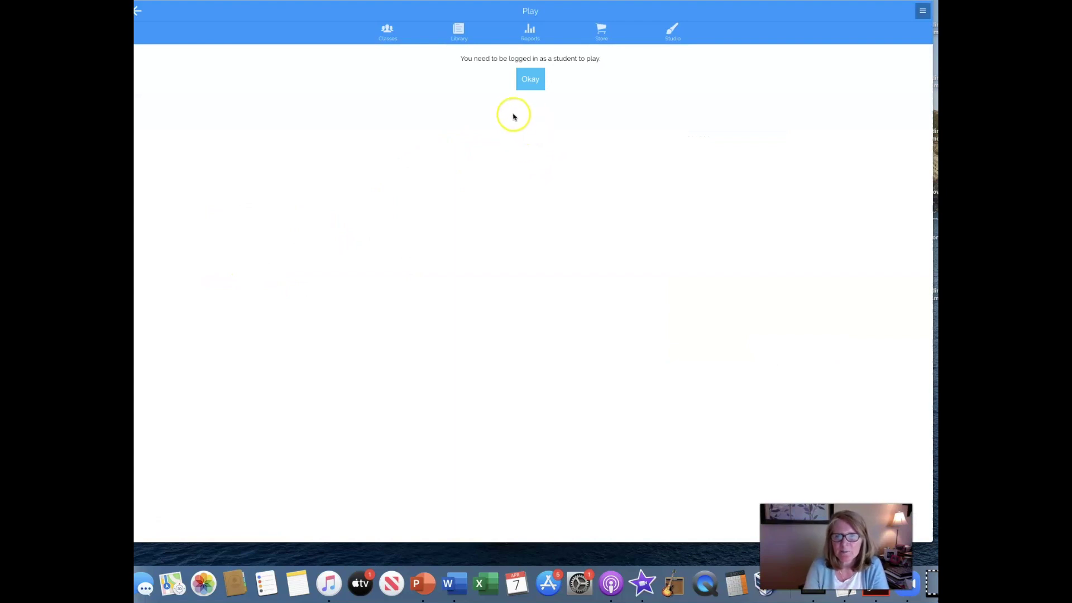
Sign in to Boom Cards with the sample student's username and password, declining password saving.
click(531, 78)
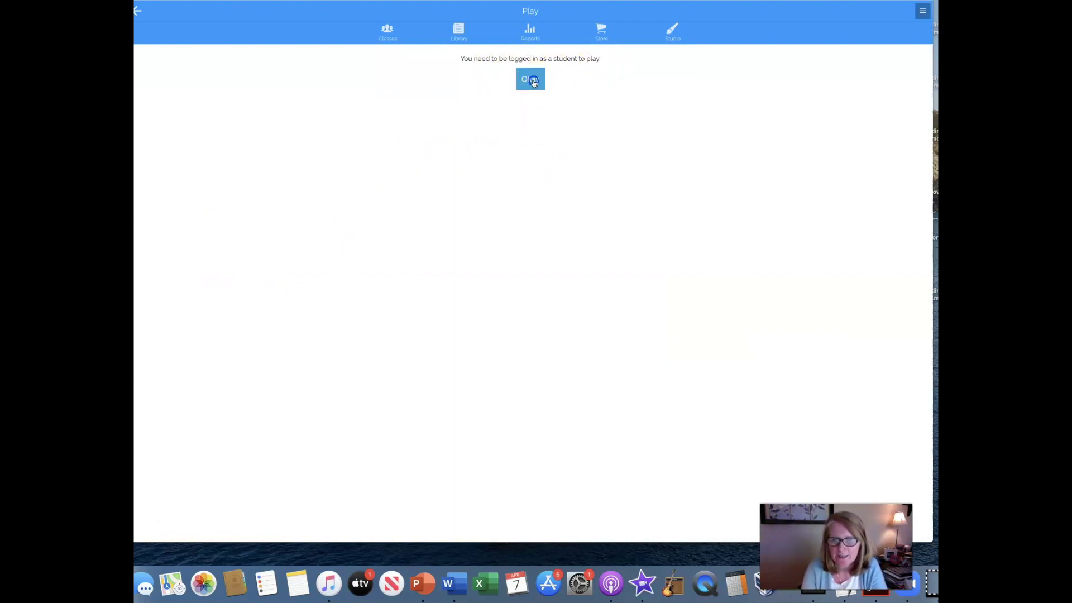
click(532, 79)
click(522, 111)
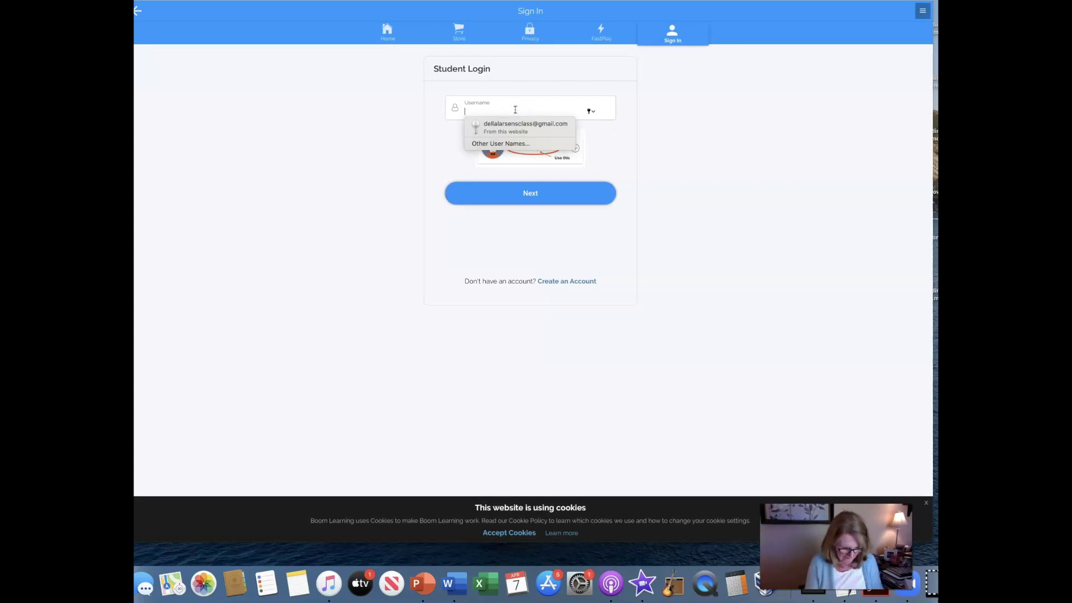
text(sampleboom)
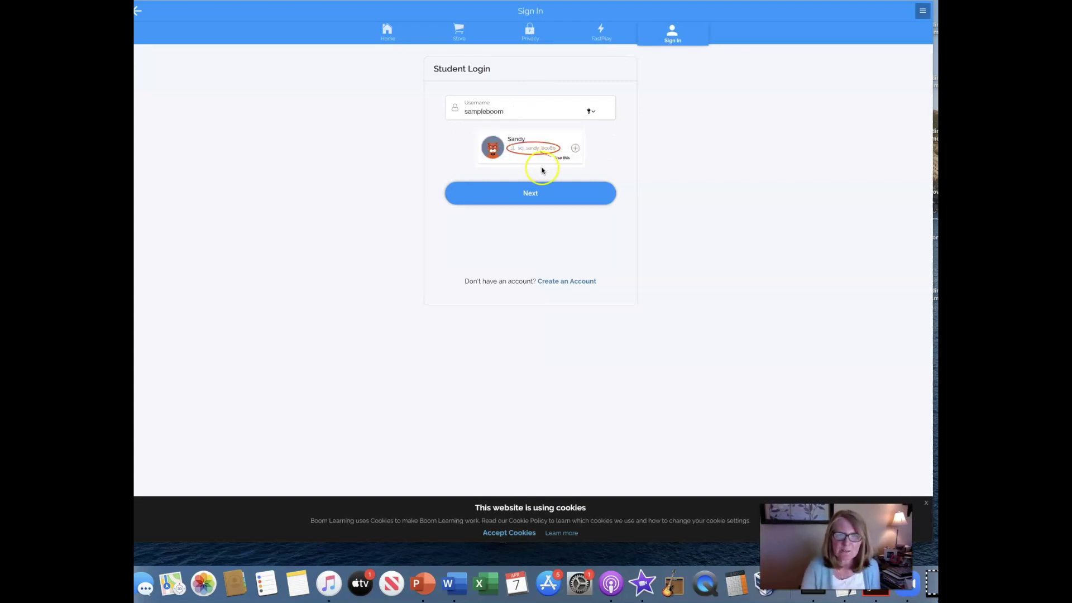
click(539, 194)
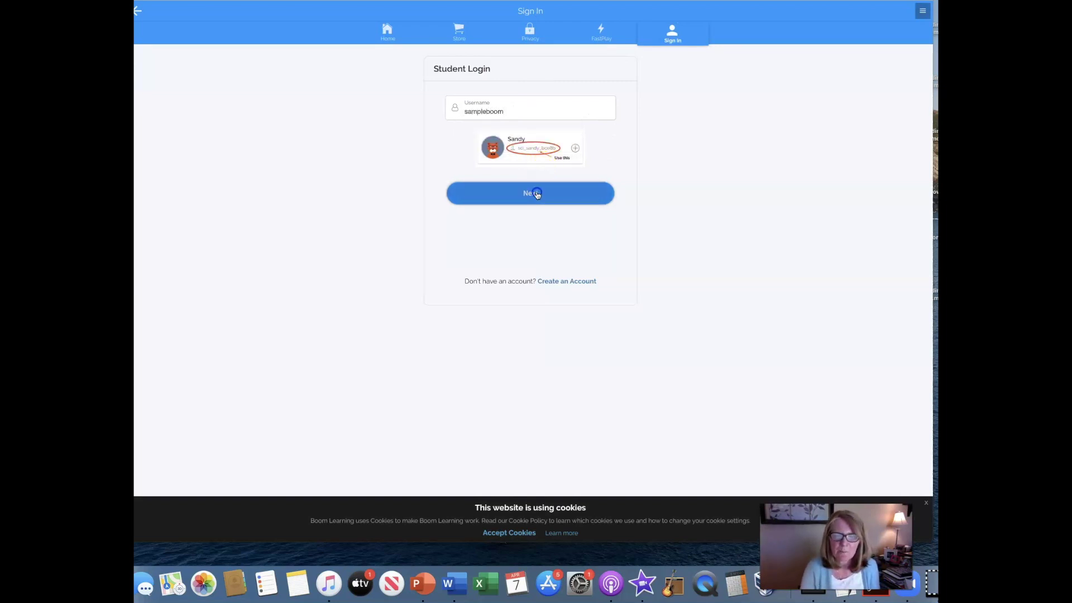
click(489, 126)
text(s)
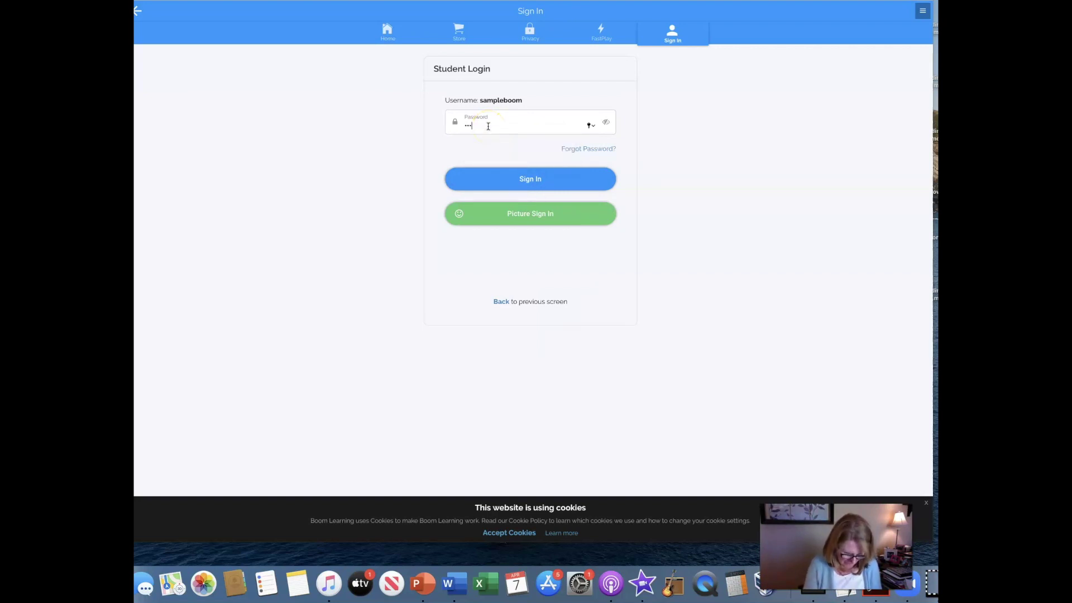
click(525, 178)
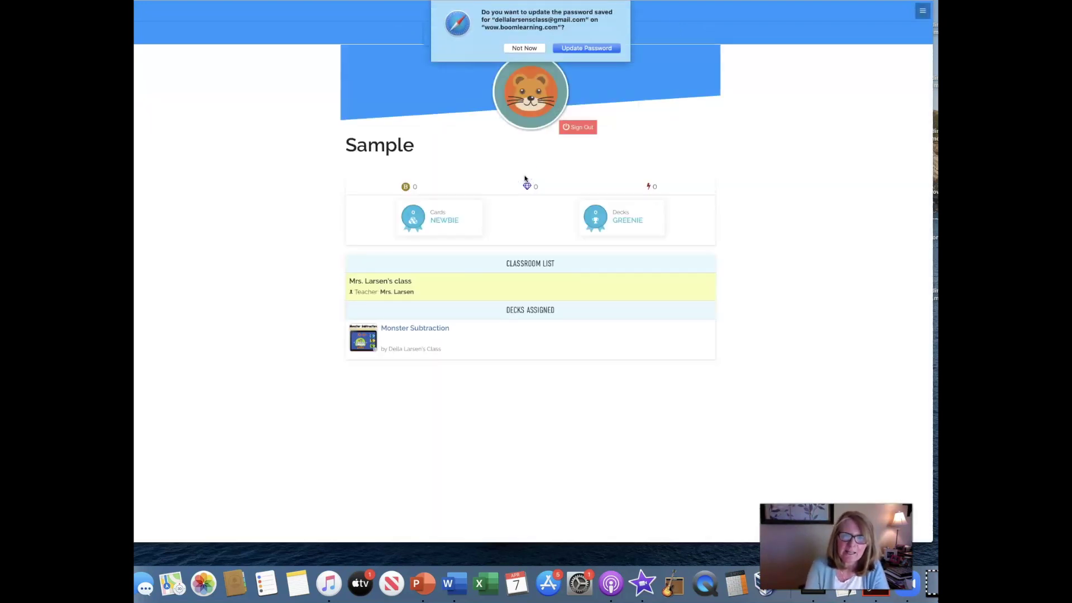
click(539, 49)
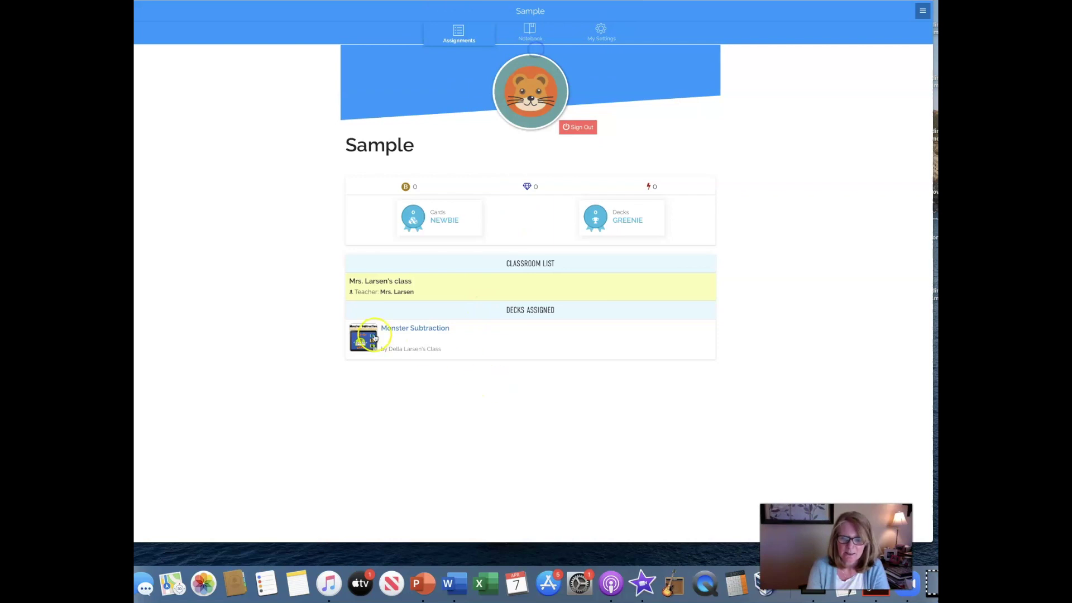
Start the Monster Subtraction deck and answer the first card, 10-6=, with 4.
click(403, 328)
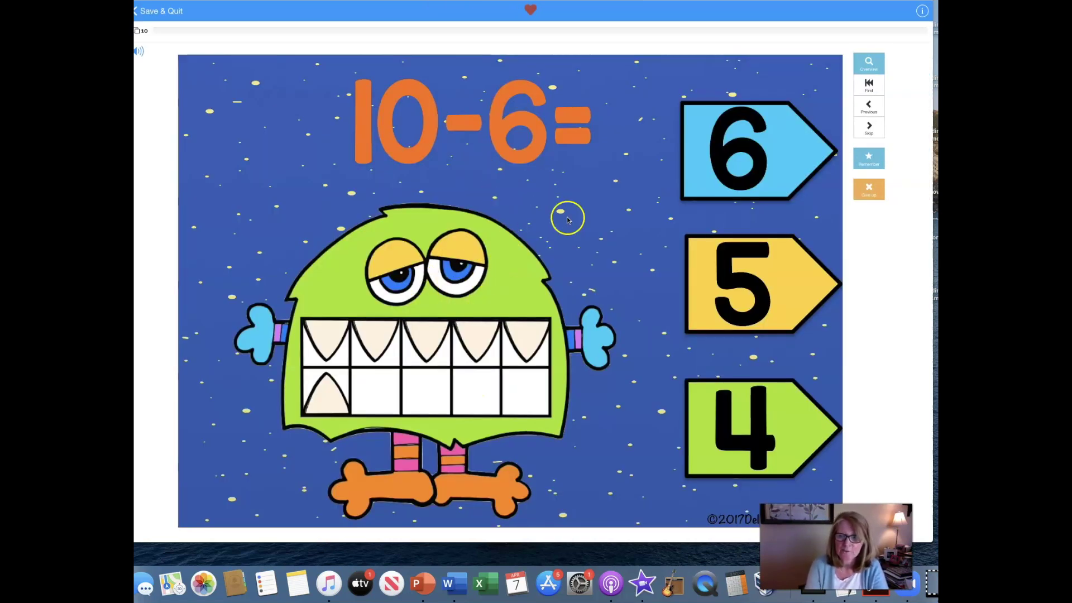
click(753, 431)
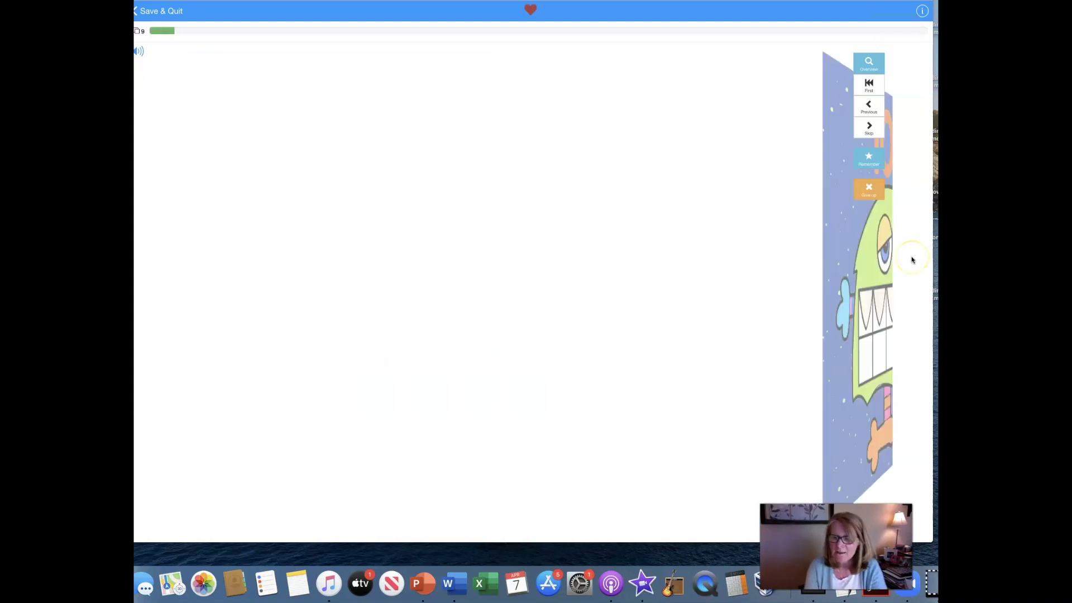